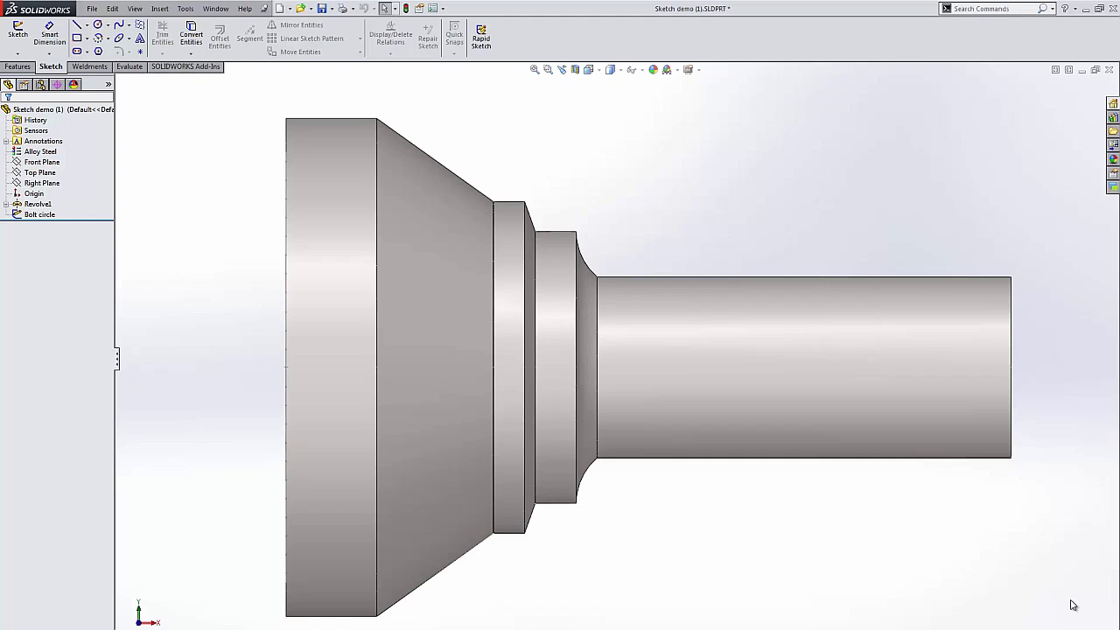
Step: Bring up the Revolve1 shortcut menu on the shaft's conical face to reach Edit Sketch
{"action": "right_click", "coordinate": [463, 354]}
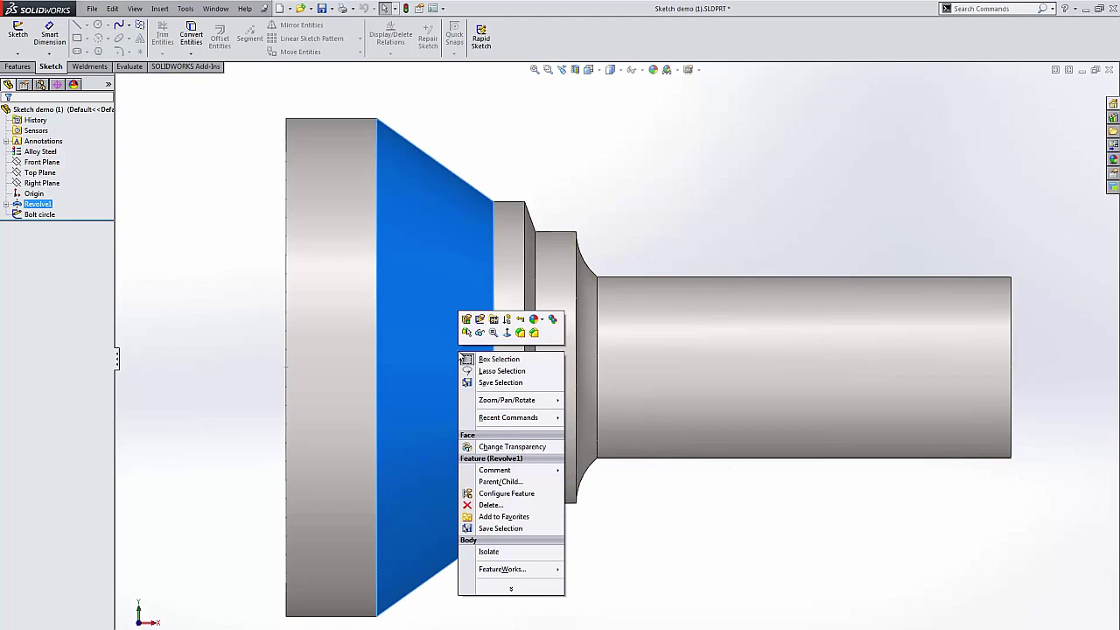
{"action": "left_click", "coordinate": [727, 505]}
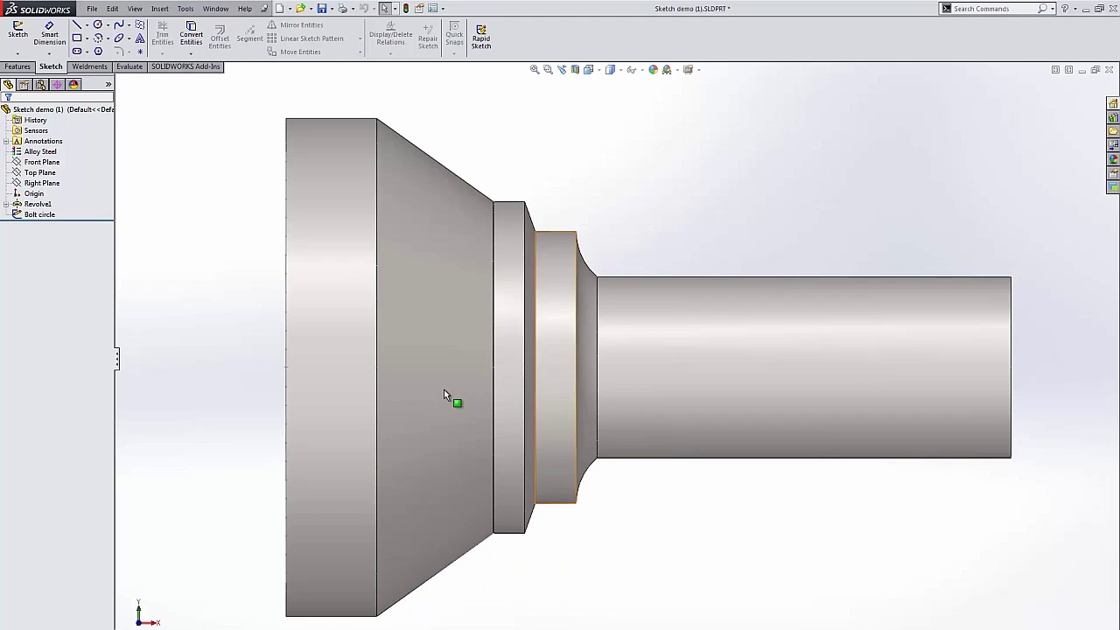
{"action": "right_click", "coordinate": [431, 365]}
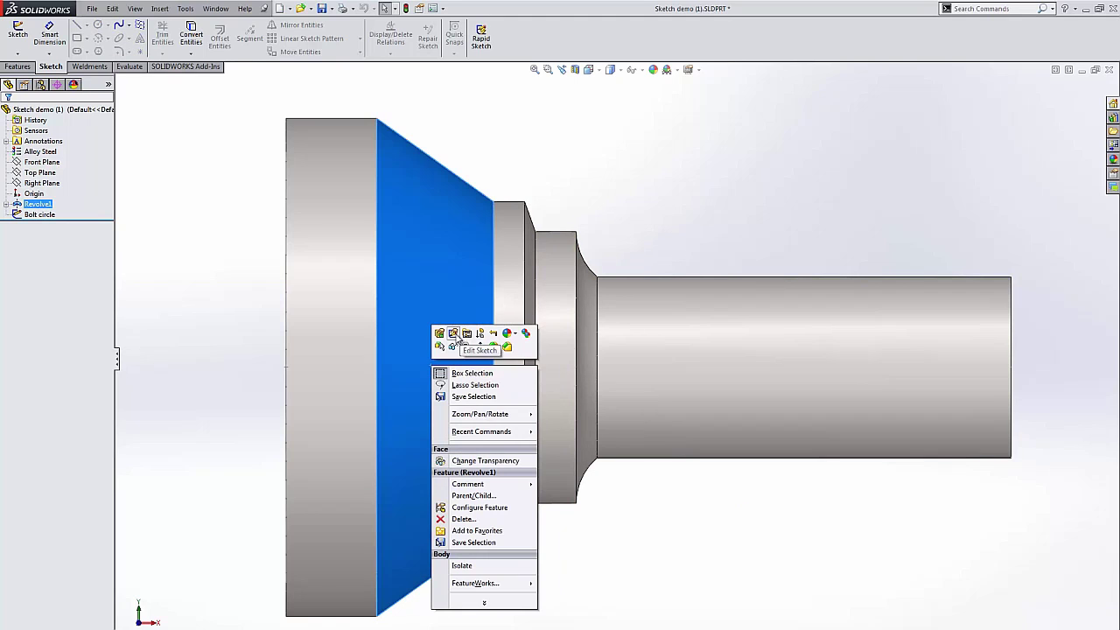
Step: Edit the Revolve1 profile sketch and delete the angled line and two left step lines
{"action": "left_click", "coordinate": [454, 334]}
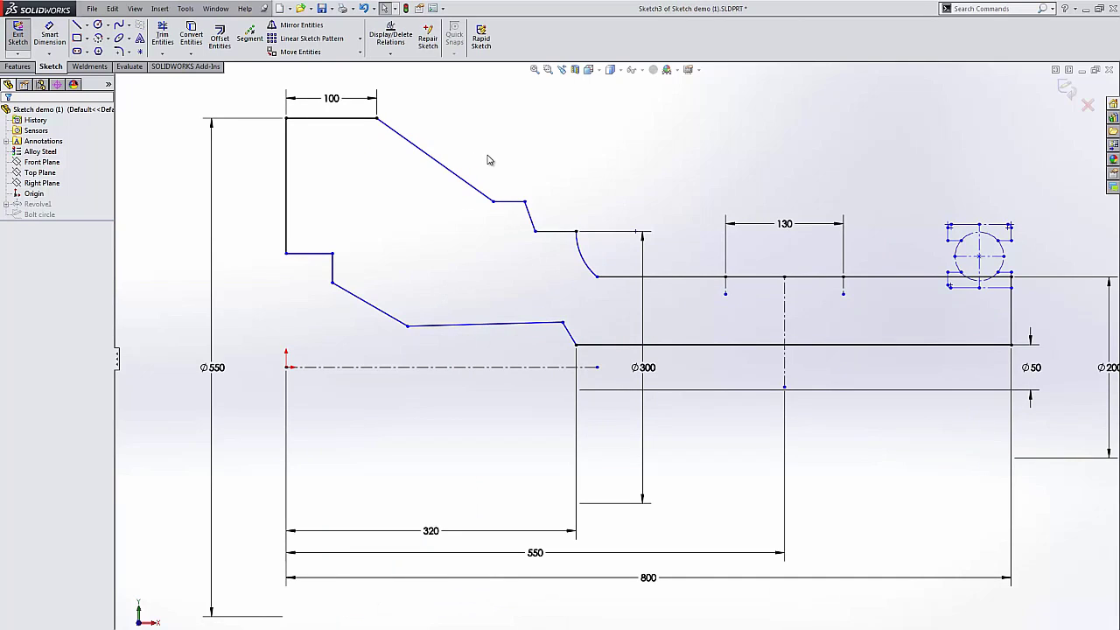
{"action": "mouse_move", "coordinate": [439, 140]}
{"action": "left_mouse_down"}
{"action": "mouse_move", "coordinate": [397, 212]}
{"action": "mouse_move", "coordinate": [357, 242]}
{"action": "mouse_move", "coordinate": [382, 249]}
{"action": "left_mouse_up"}
{"action": "left_click", "coordinate": [492, 117]}
{"action": "left_click_drag", "start_coordinate": [485, 131], "coordinate": [321, 269]}
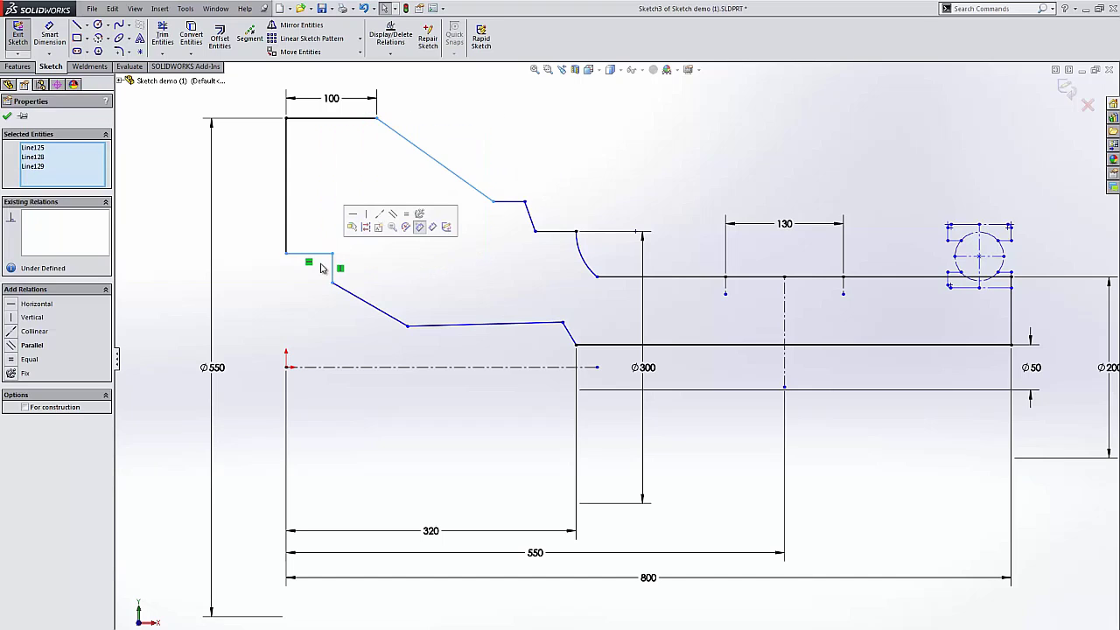
{"action": "key", "text": "Delete"}
Step: Draw a tangent arc at the left corner, tangent to the sloped line
{"action": "key", "text": "s"}
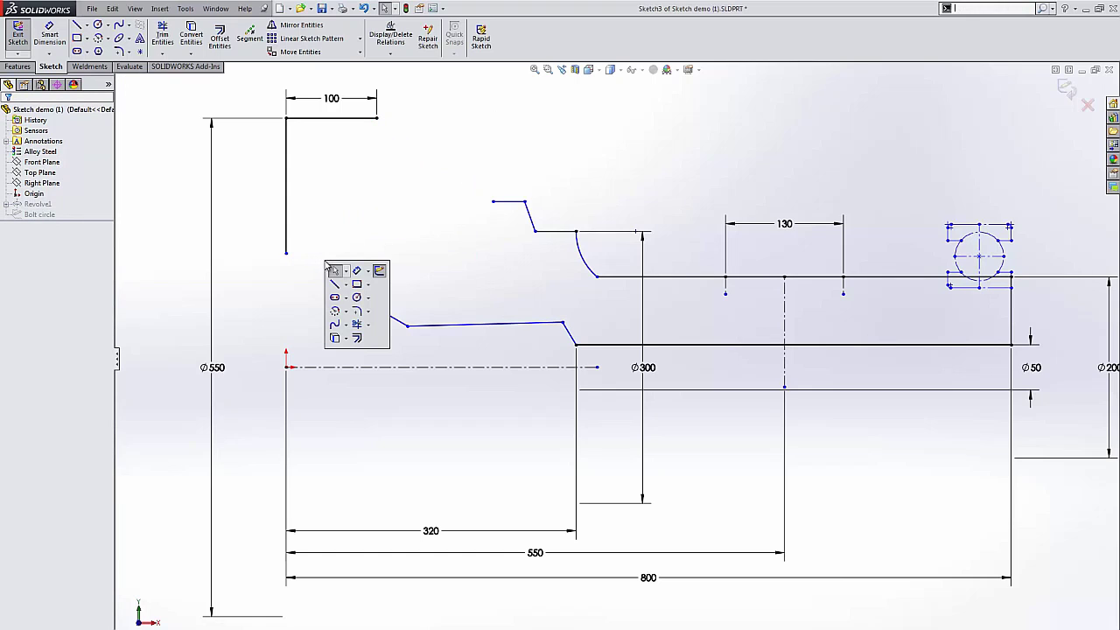
{"action": "left_click", "coordinate": [339, 266]}
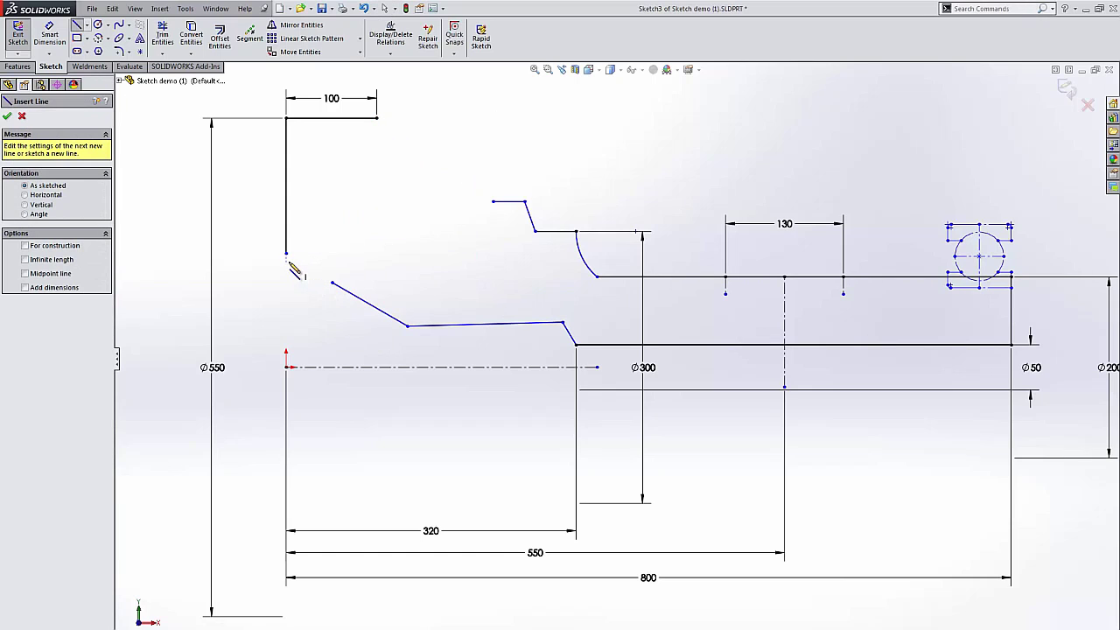
{"action": "left_click", "coordinate": [286, 254]}
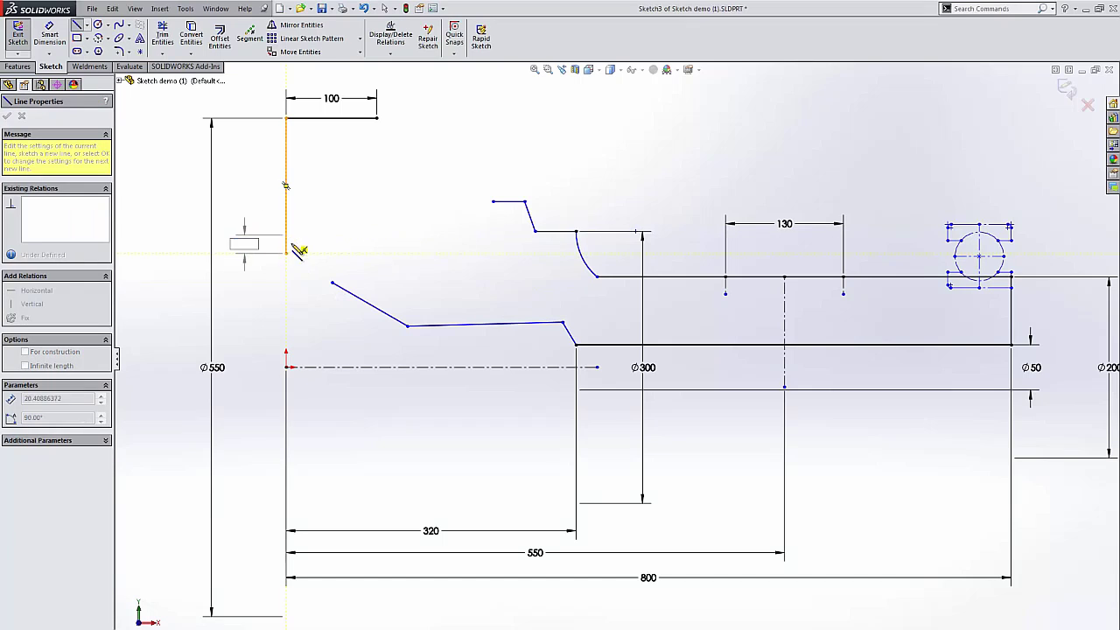
{"action": "mouse_move", "coordinate": [289, 254]}
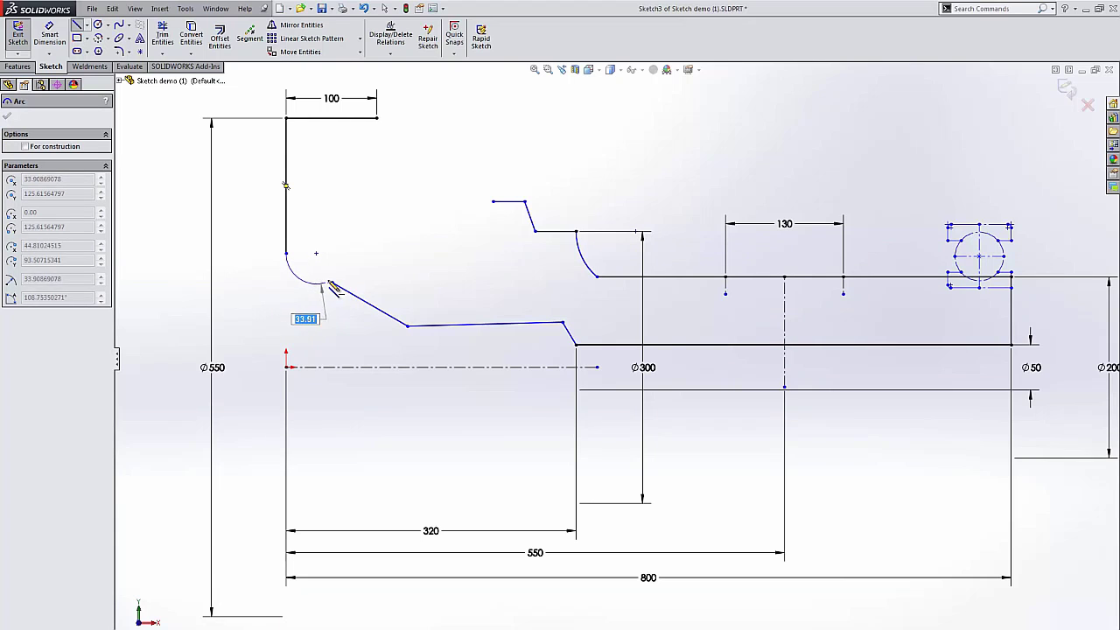
{"action": "left_click", "coordinate": [332, 284]}
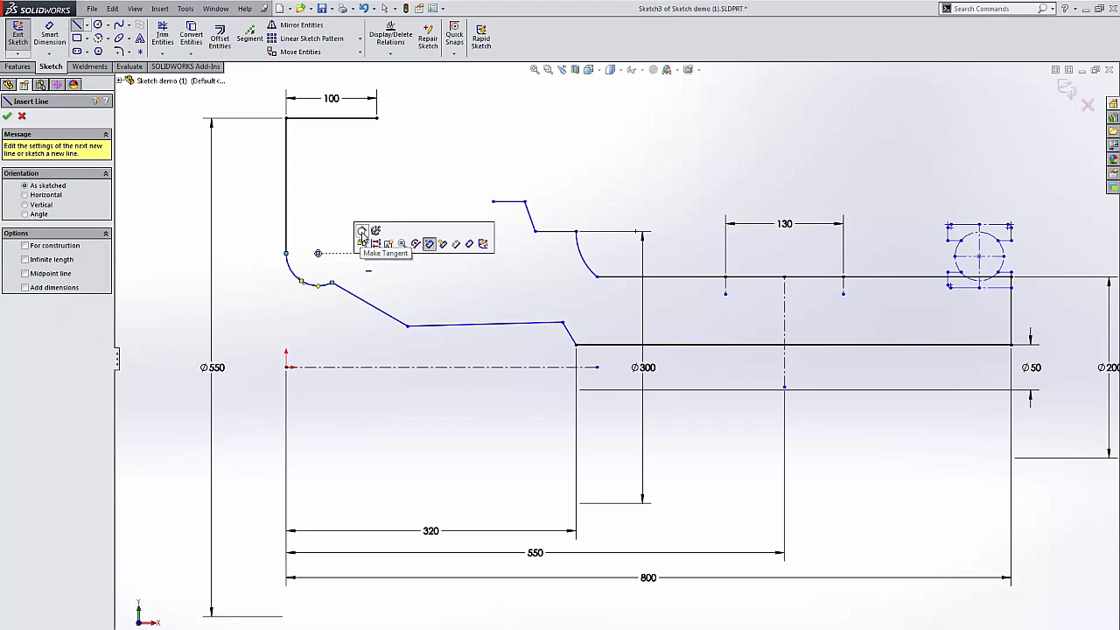
{"action": "left_click", "coordinate": [362, 232]}
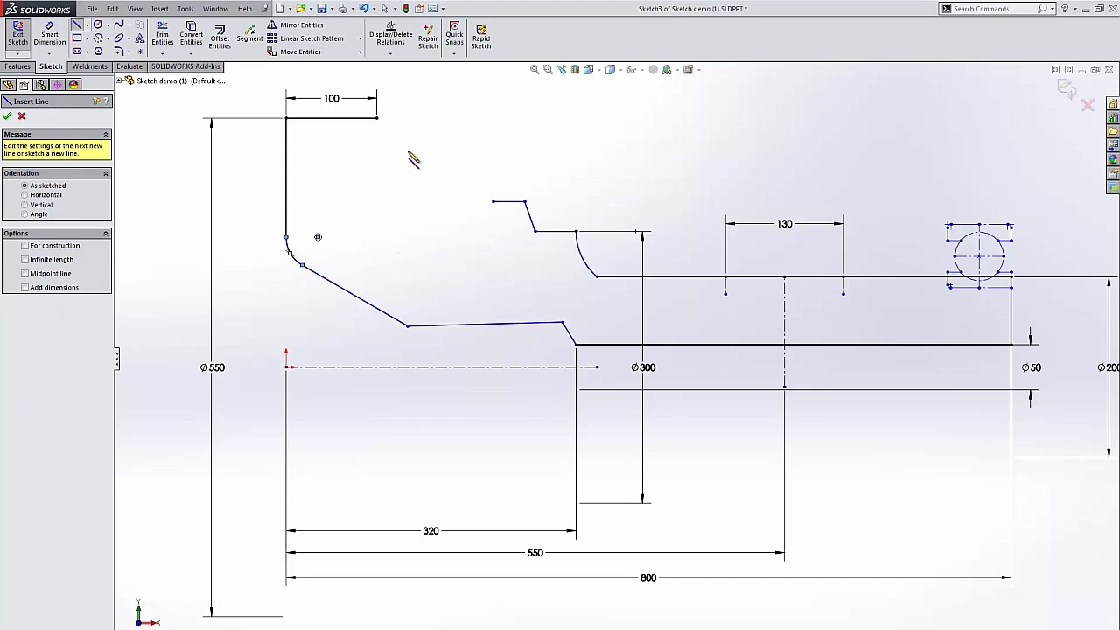
Step: Add a short vertical line dropping from the right end of the 100 mm top edge
{"action": "left_click", "coordinate": [377, 118]}
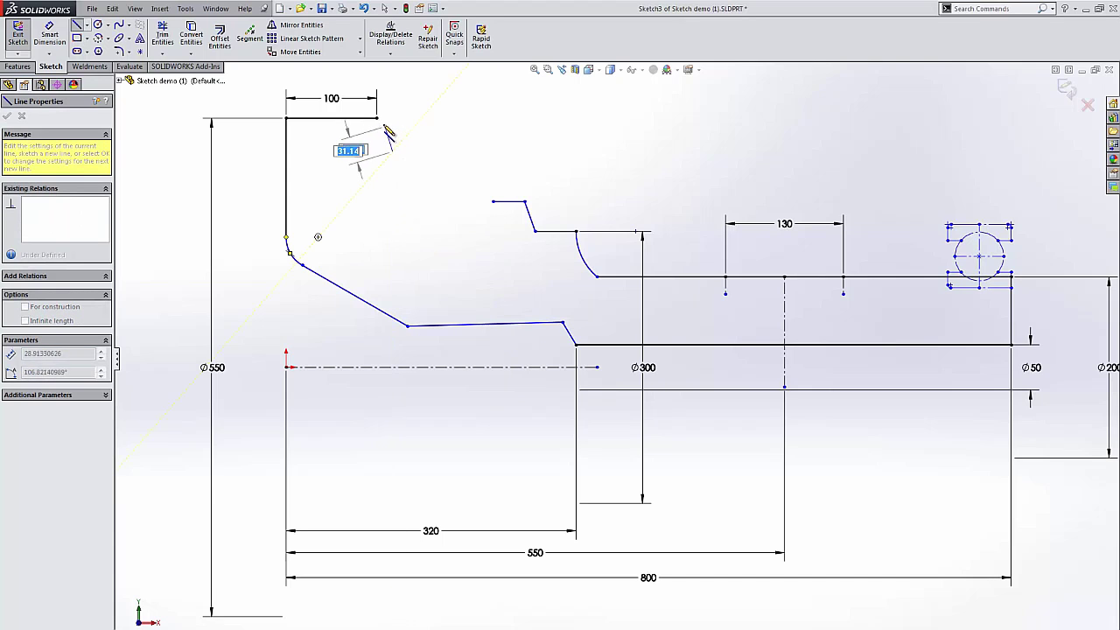
{"action": "left_click", "coordinate": [381, 124]}
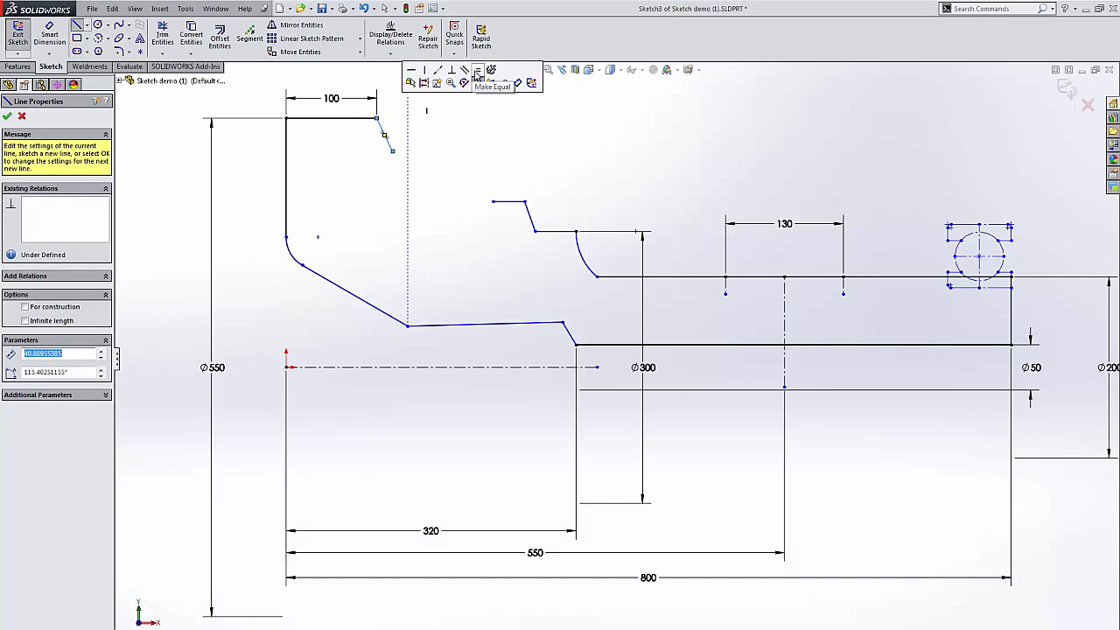
{"action": "left_click", "coordinate": [423, 72]}
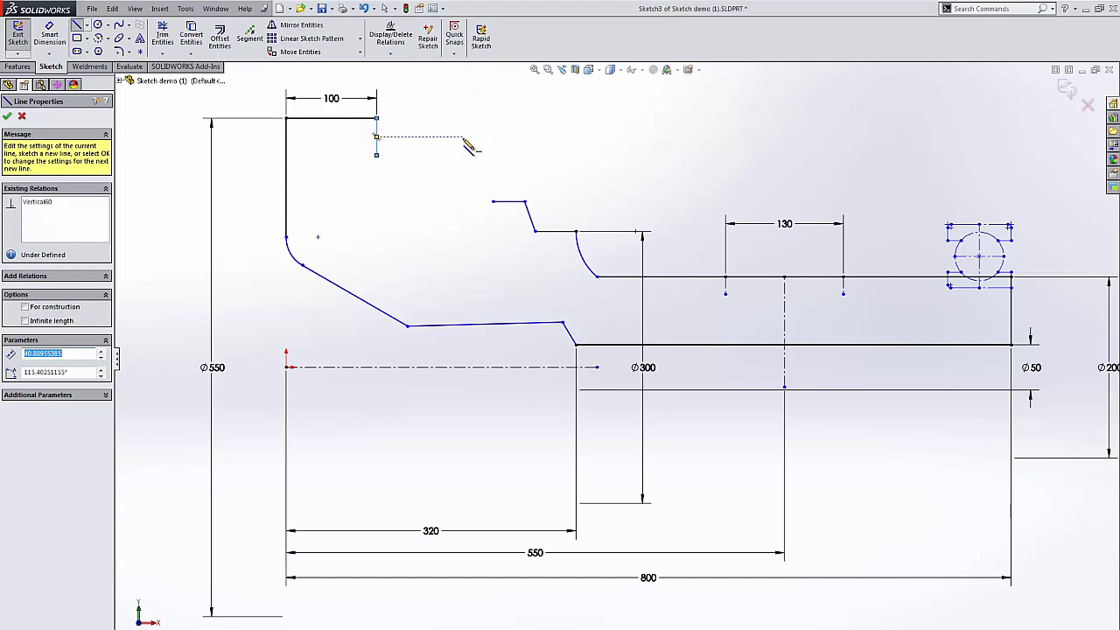
{"action": "key", "text": "s"}
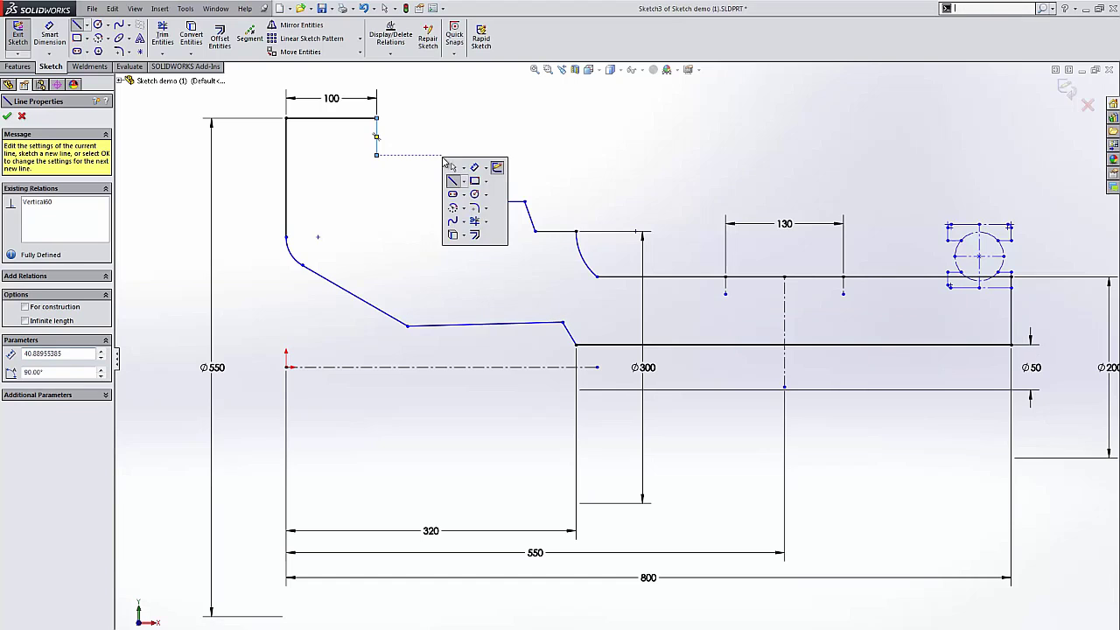
{"action": "left_click", "coordinate": [463, 222]}
Step: Draw a style spline to the upper step's corner, tangent to the horizontal line
{"action": "left_click", "coordinate": [472, 247]}
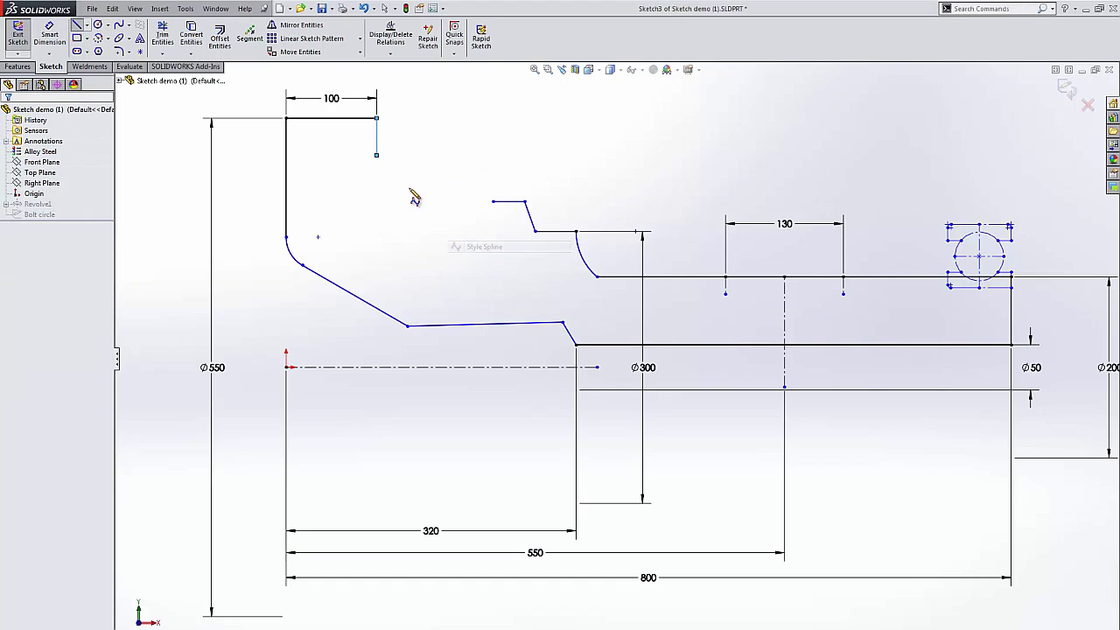
{"action": "left_click", "coordinate": [377, 156]}
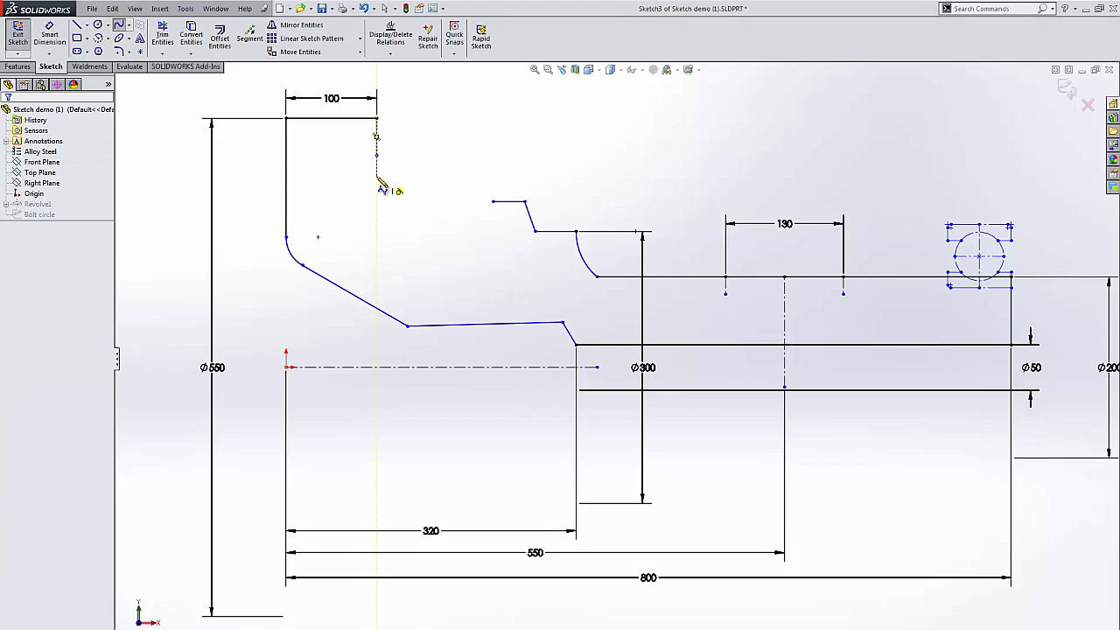
{"action": "left_click", "coordinate": [376, 175]}
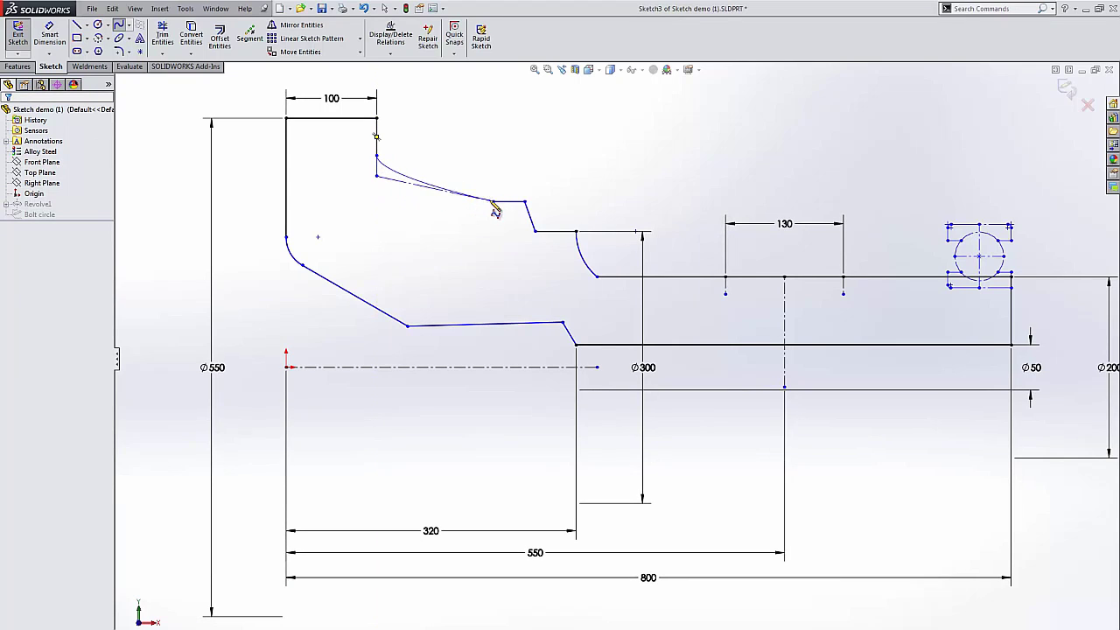
{"action": "key", "text": "Escape"}
{"action": "double_click", "coordinate": [493, 202]}
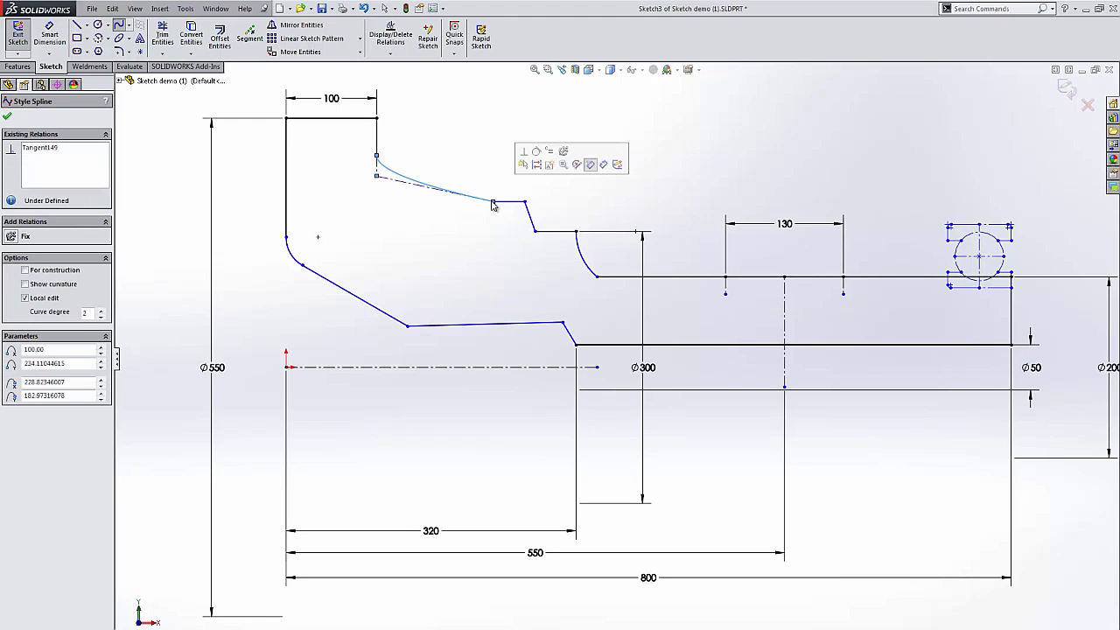
{"action": "left_click", "coordinate": [536, 154]}
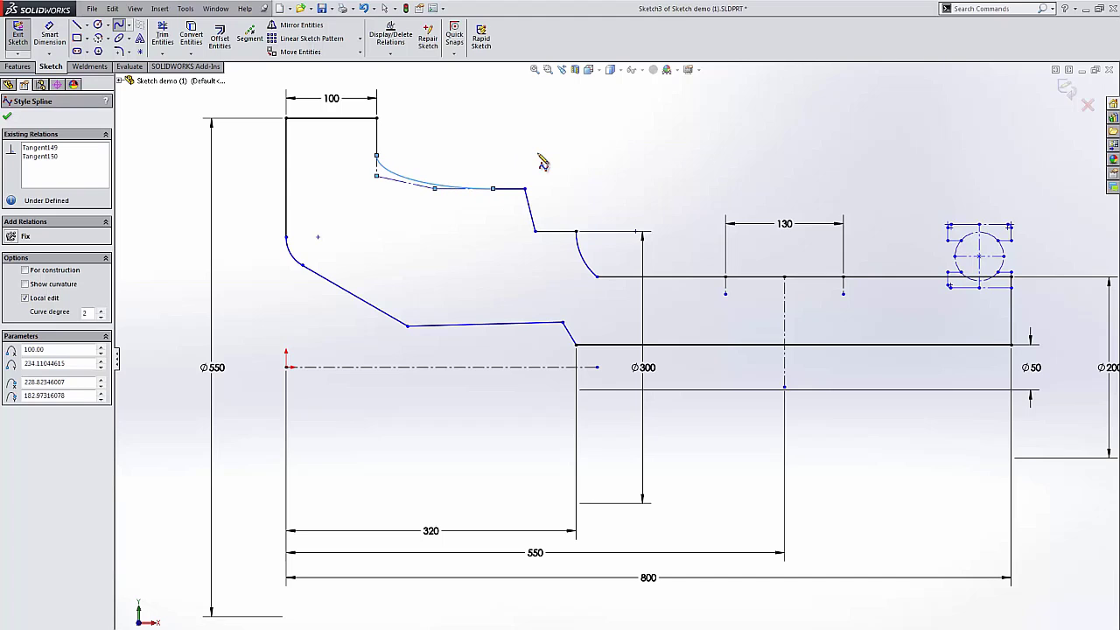
Step: Make the slanted step line vertical
{"action": "left_click", "coordinate": [516, 190]}
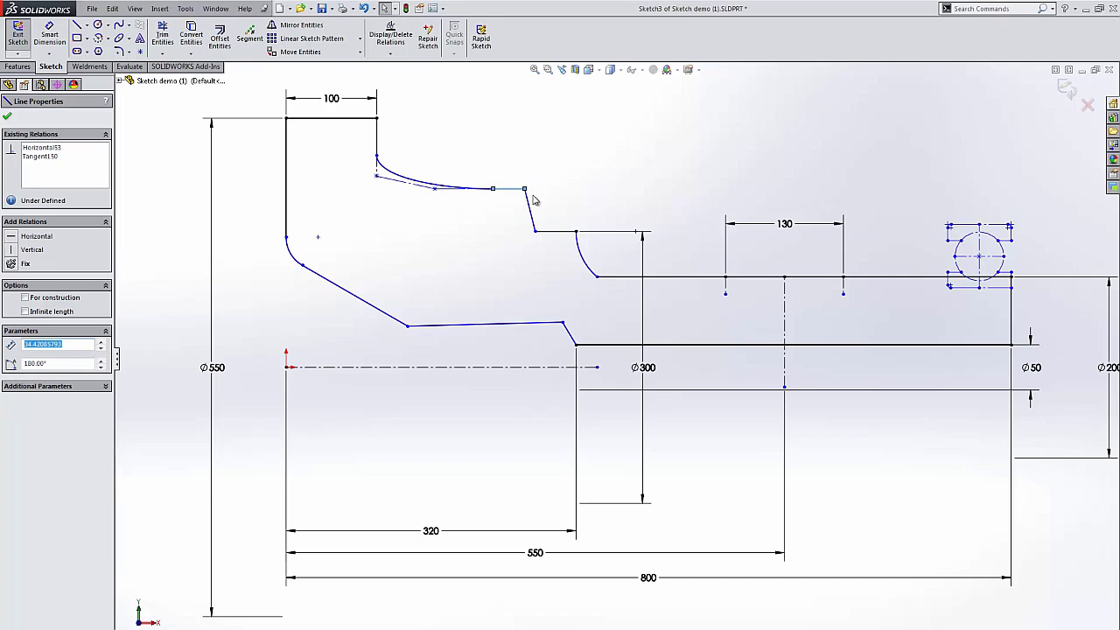
{"action": "left_click", "coordinate": [531, 203]}
{"action": "left_click", "coordinate": [574, 163]}
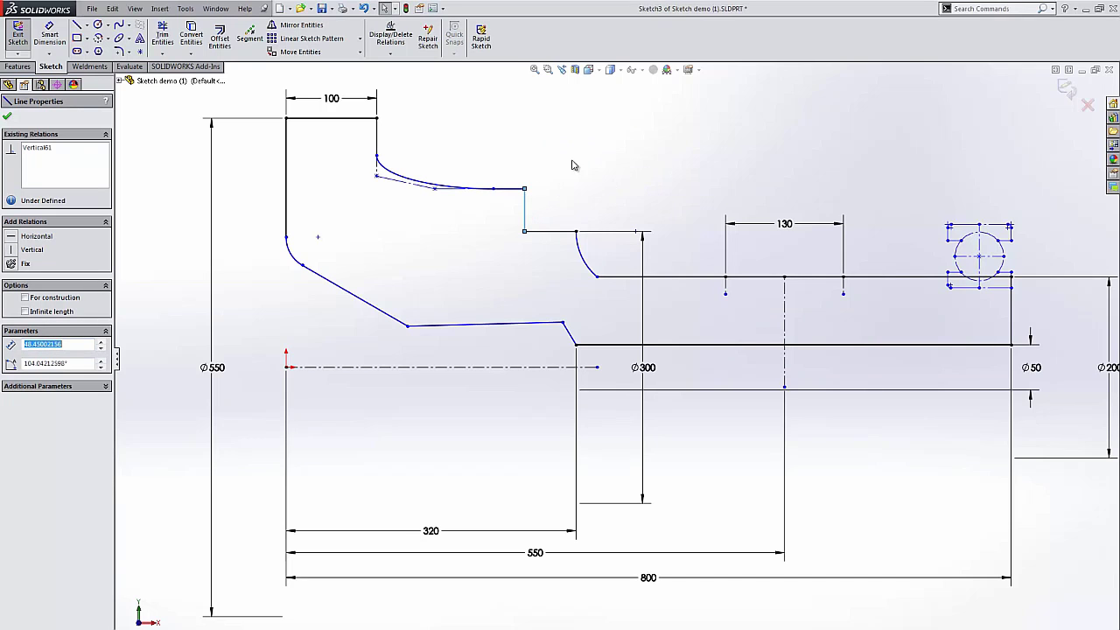
{"action": "left_click", "coordinate": [576, 180]}
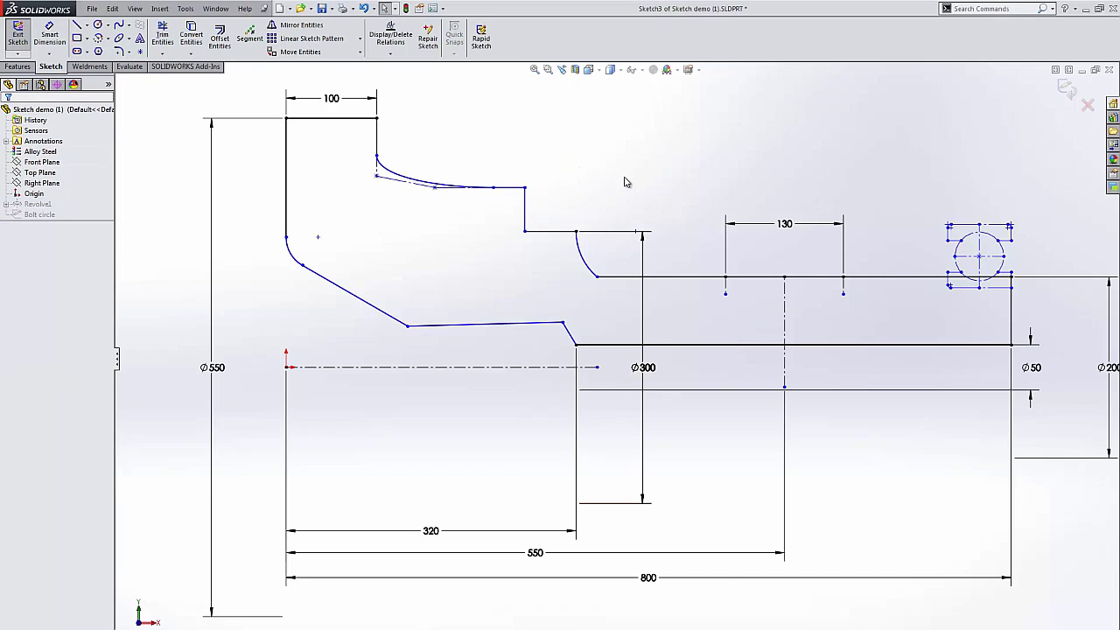
Step: Make the shoulder arc near ∅300 tangent to the shaft's horizontal line
{"action": "left_click", "coordinate": [584, 261]}
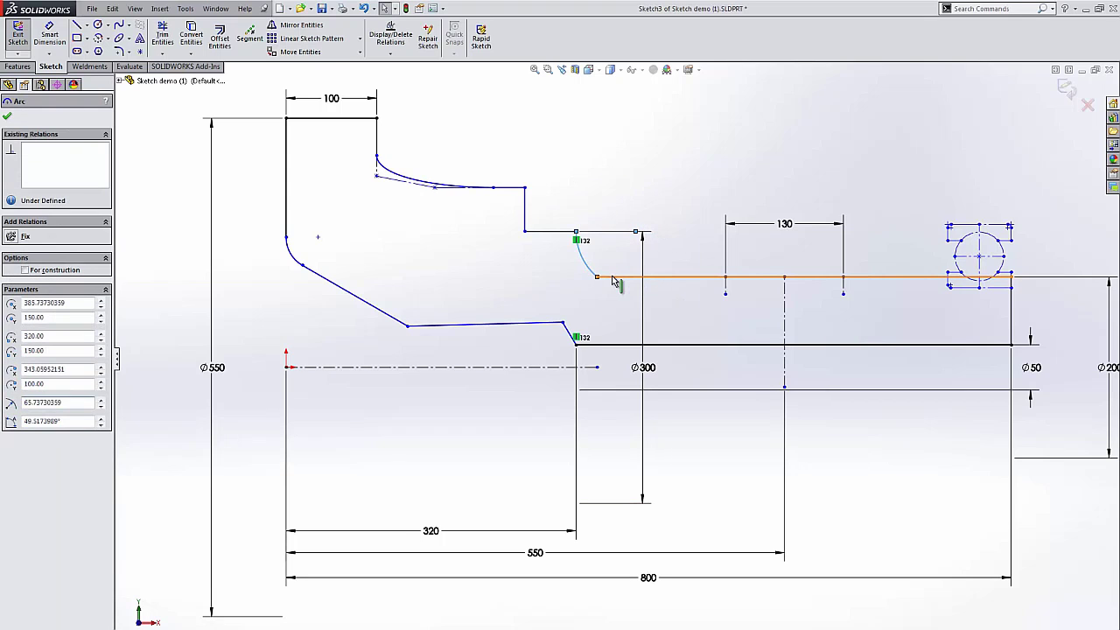
{"action": "left_click", "coordinate": [612, 280], "text": "ctrl"}
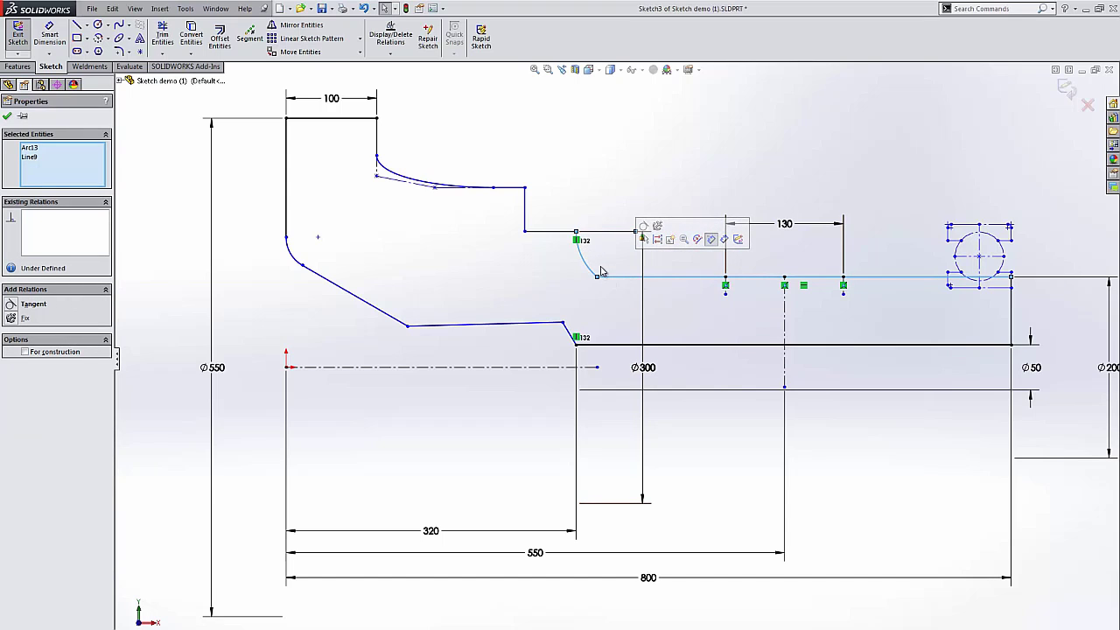
{"action": "left_click", "coordinate": [643, 227]}
{"action": "left_click", "coordinate": [643, 210]}
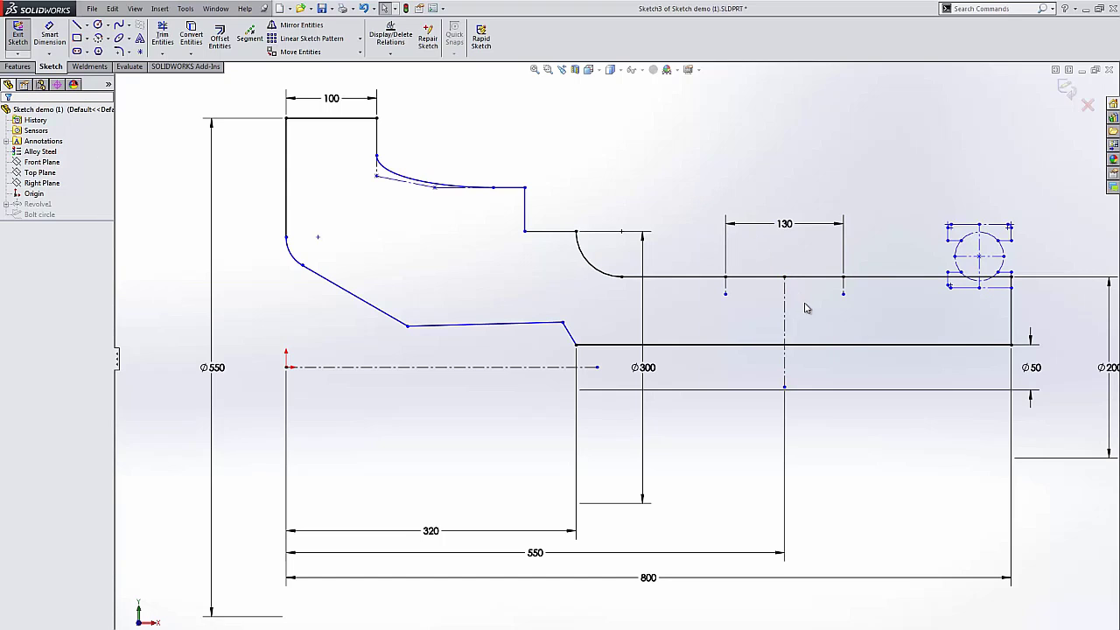
Step: Draw a horizontal midpoint line along the groove centre on the 550 centreline
{"action": "key", "text": "s"}
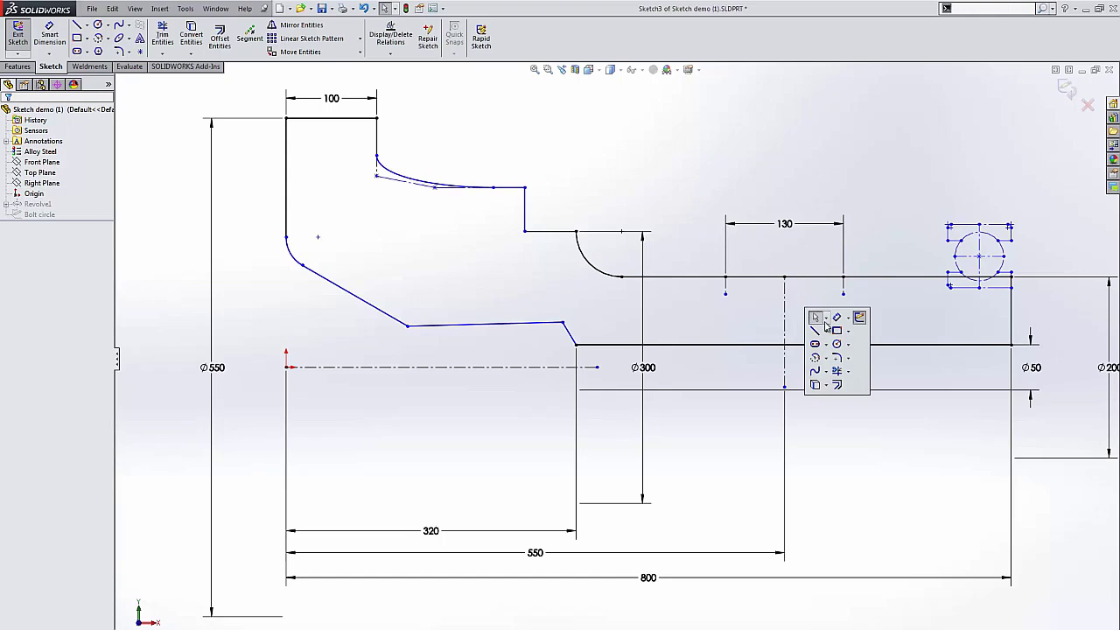
{"action": "left_click", "coordinate": [827, 331]}
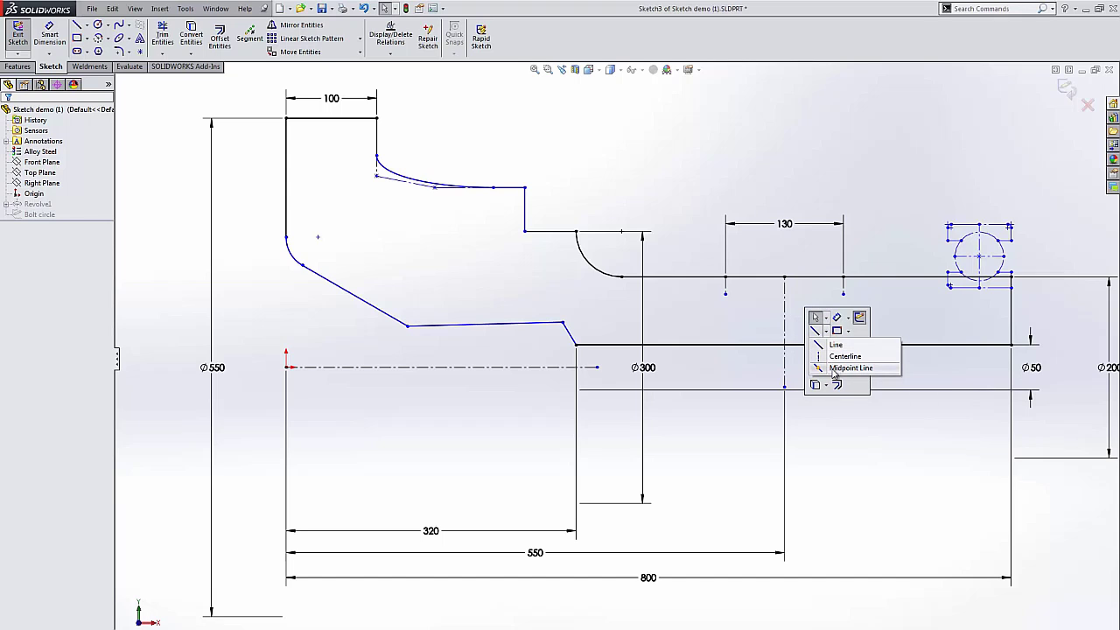
{"action": "left_click", "coordinate": [835, 368]}
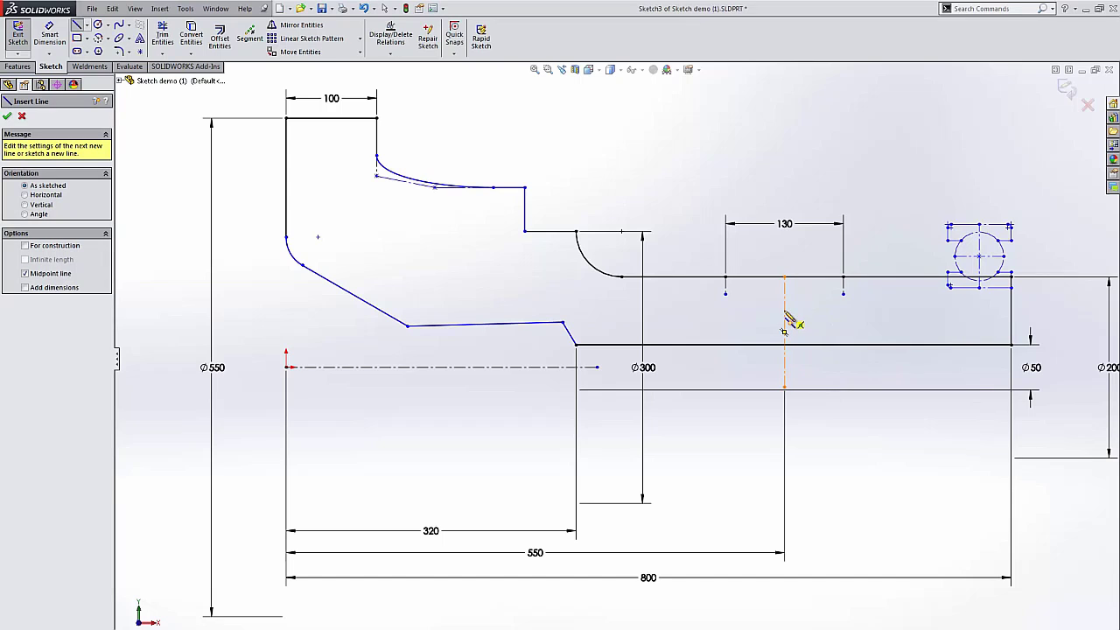
{"action": "left_click", "coordinate": [785, 311]}
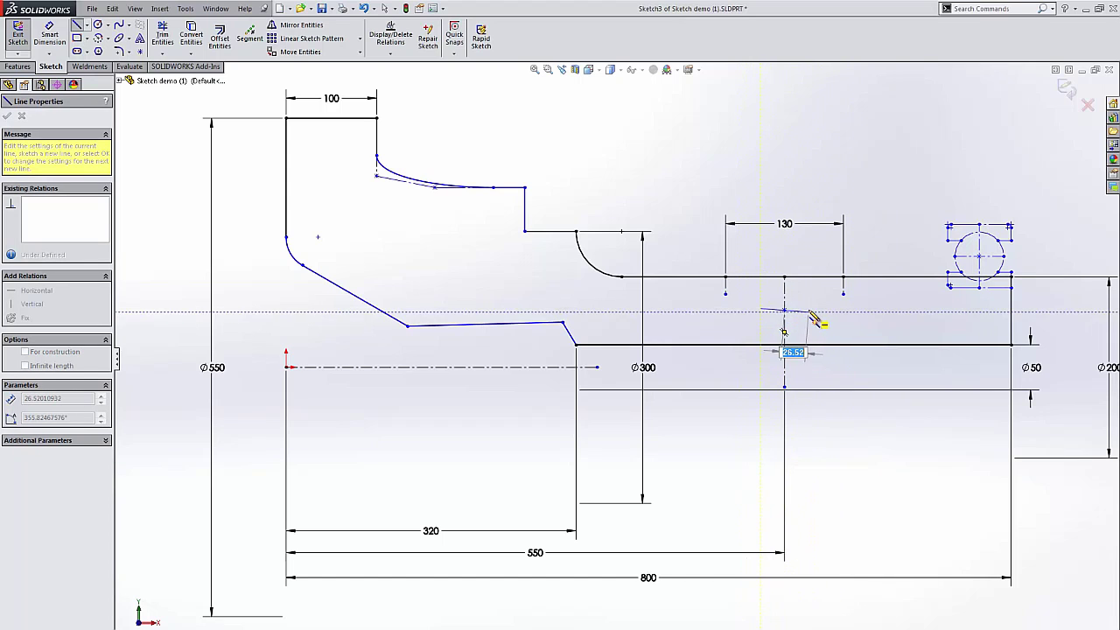
{"action": "left_click", "coordinate": [809, 311]}
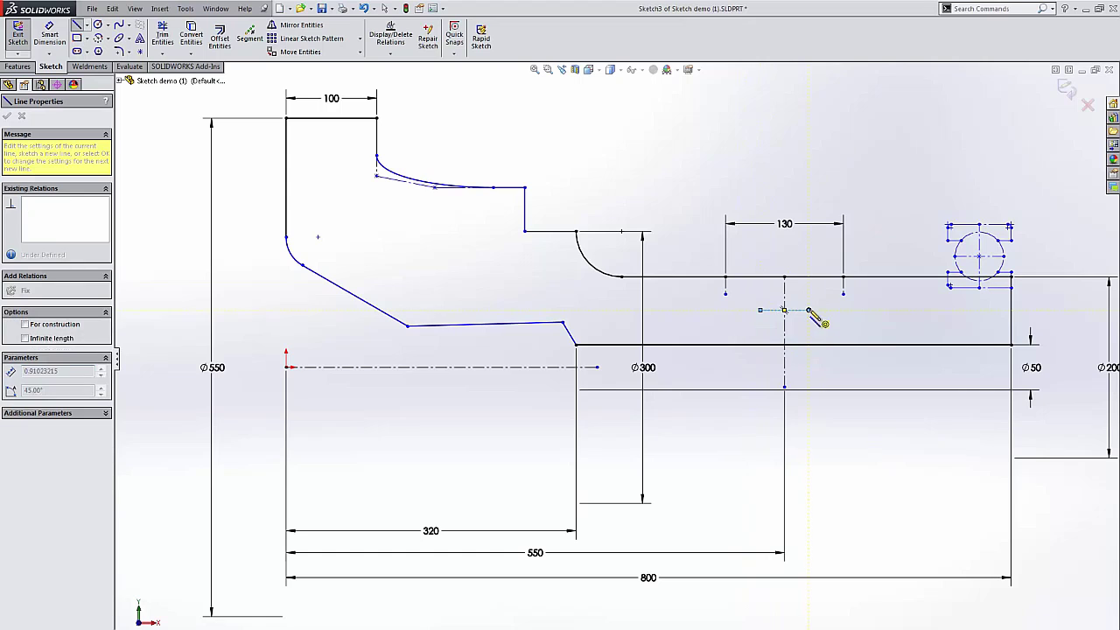
{"action": "key", "text": "Escape"}
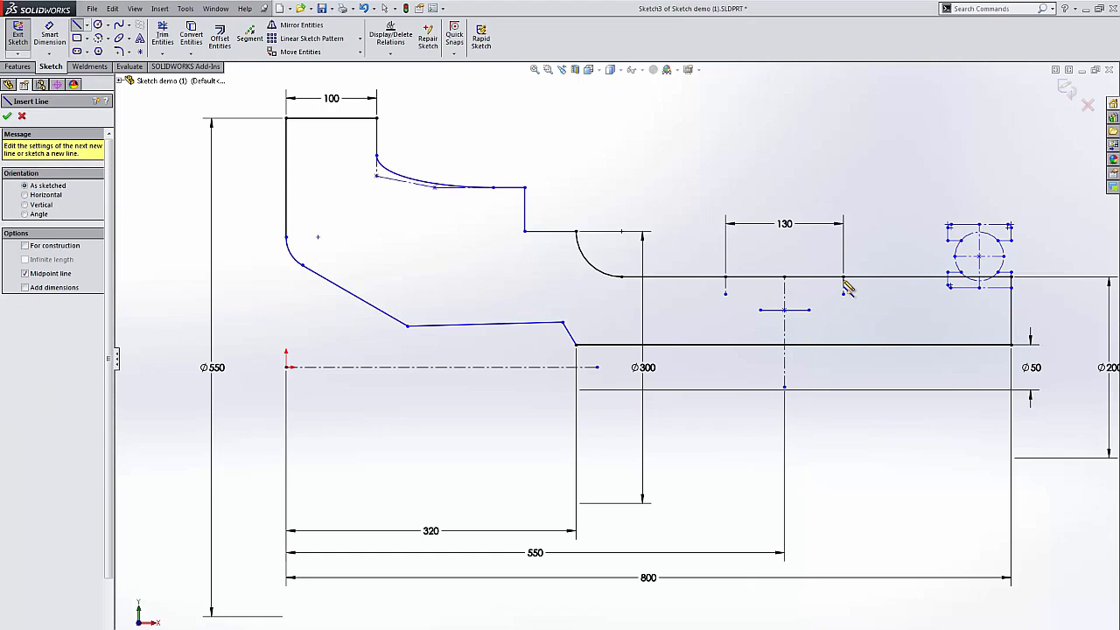
{"action": "key", "text": "Escape"}
Step: Draw the groove's two sloped sides and flat bottom, then raise the bottom to make it shallower
{"action": "key", "text": "Return"}
{"action": "left_click", "coordinate": [810, 310]}
{"action": "left_click", "coordinate": [842, 278]}
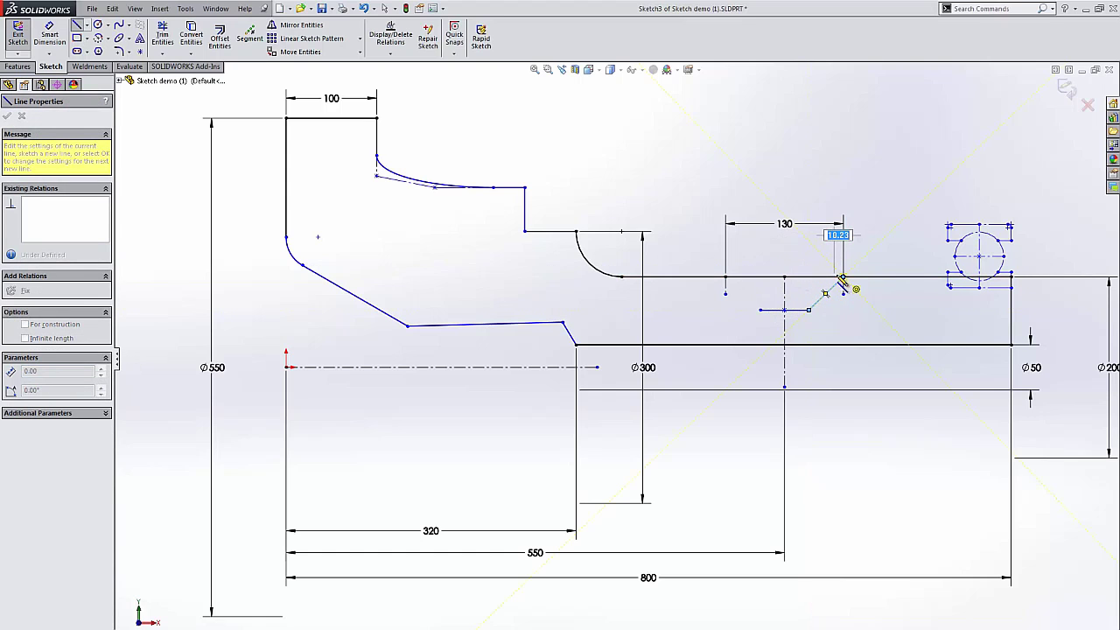
{"action": "key", "text": "Escape"}
{"action": "key", "text": "Escape"}
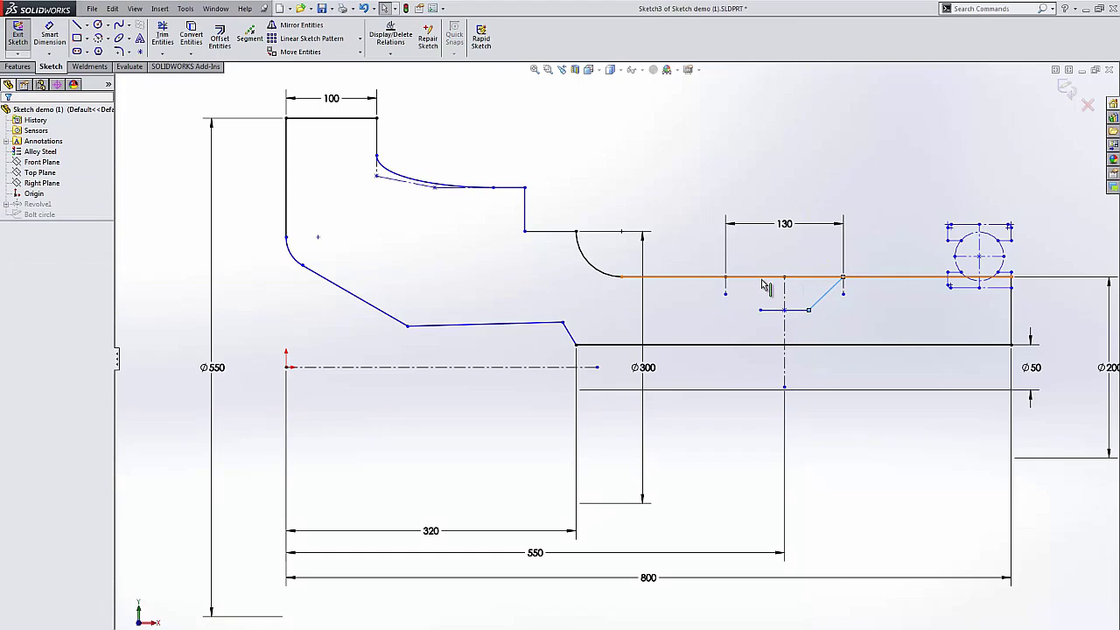
{"action": "key", "text": "Return"}
{"action": "left_click", "coordinate": [725, 278]}
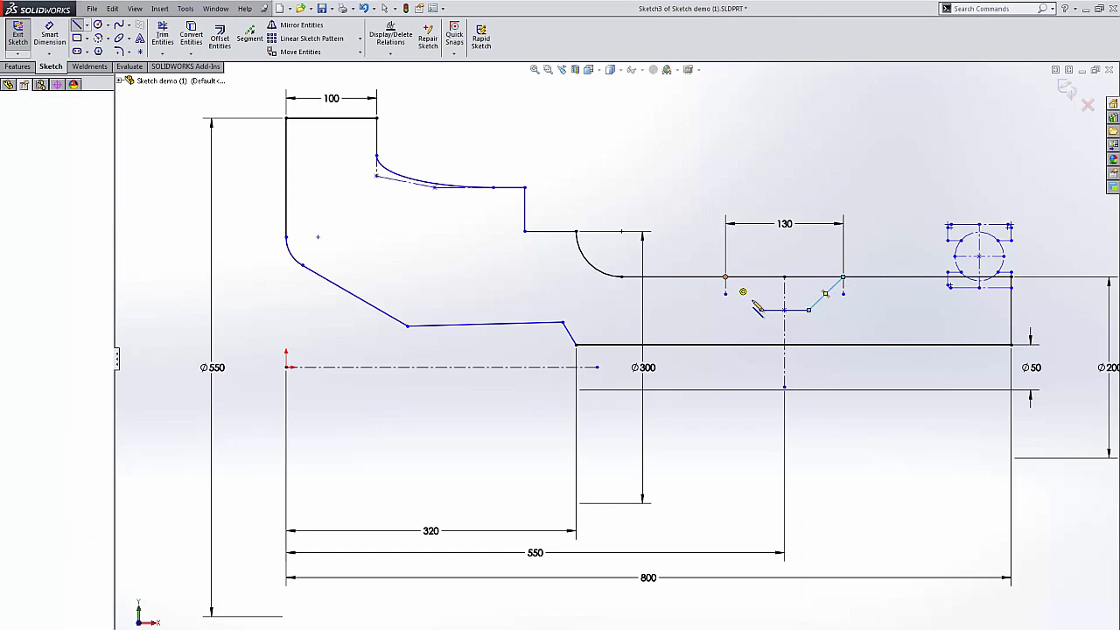
{"action": "left_click", "coordinate": [760, 310]}
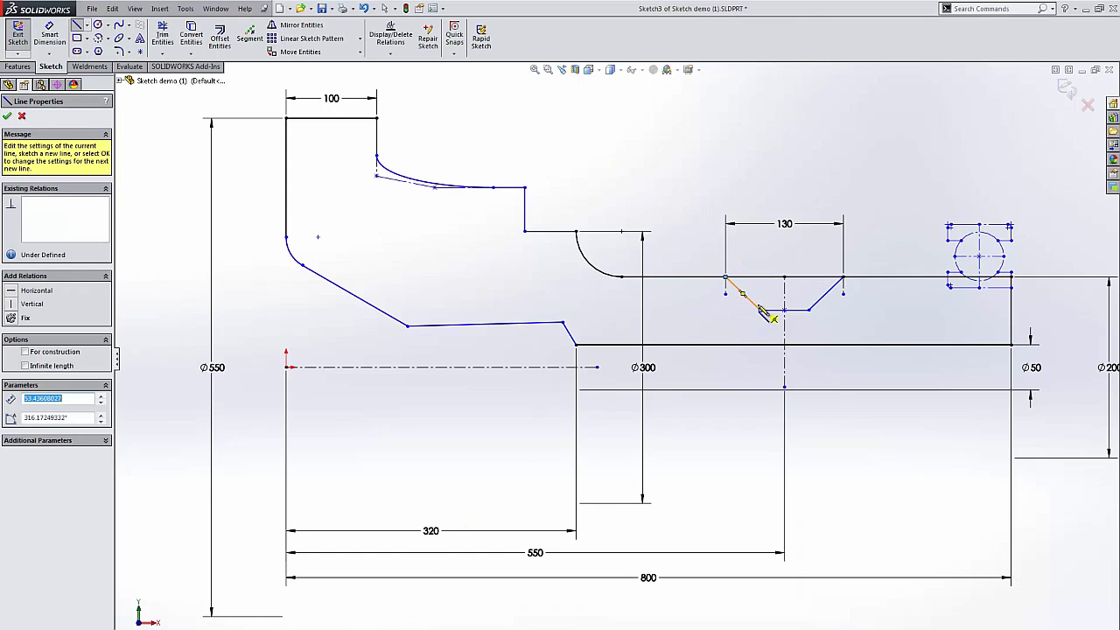
{"action": "left_click", "coordinate": [784, 310]}
{"action": "key", "text": "Escape"}
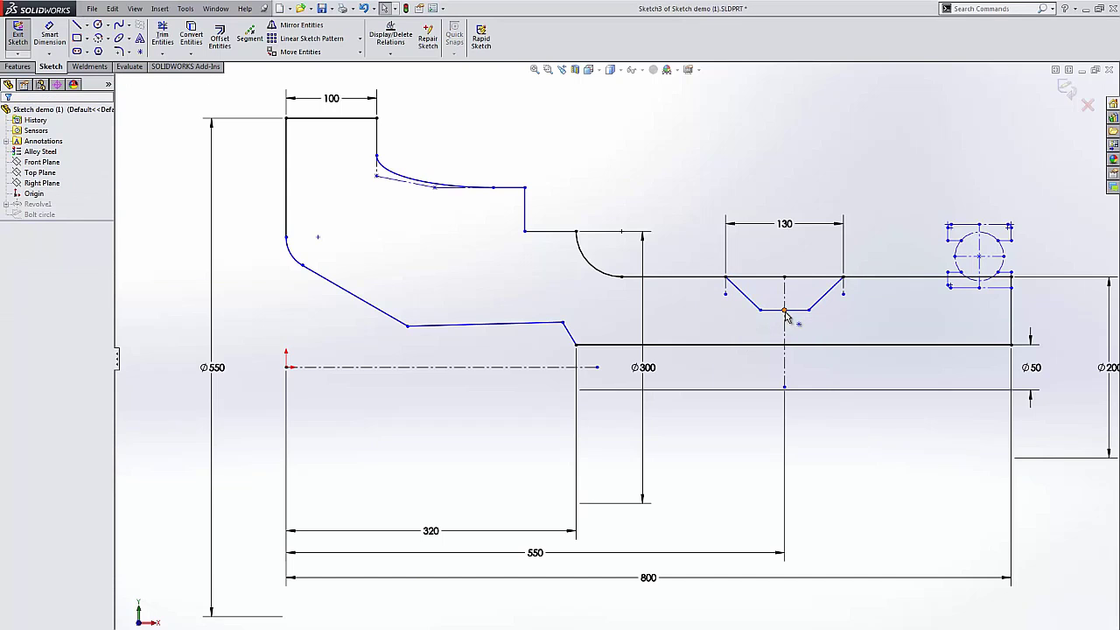
{"action": "mouse_move", "coordinate": [785, 313]}
{"action": "left_mouse_down"}
{"action": "mouse_move", "coordinate": [789, 339]}
{"action": "mouse_move", "coordinate": [798, 294]}
{"action": "mouse_move", "coordinate": [789, 287]}
{"action": "mouse_move", "coordinate": [794, 352]}
{"action": "mouse_move", "coordinate": [784, 305]}
{"action": "left_mouse_up"}
{"action": "left_click", "coordinate": [823, 321]}
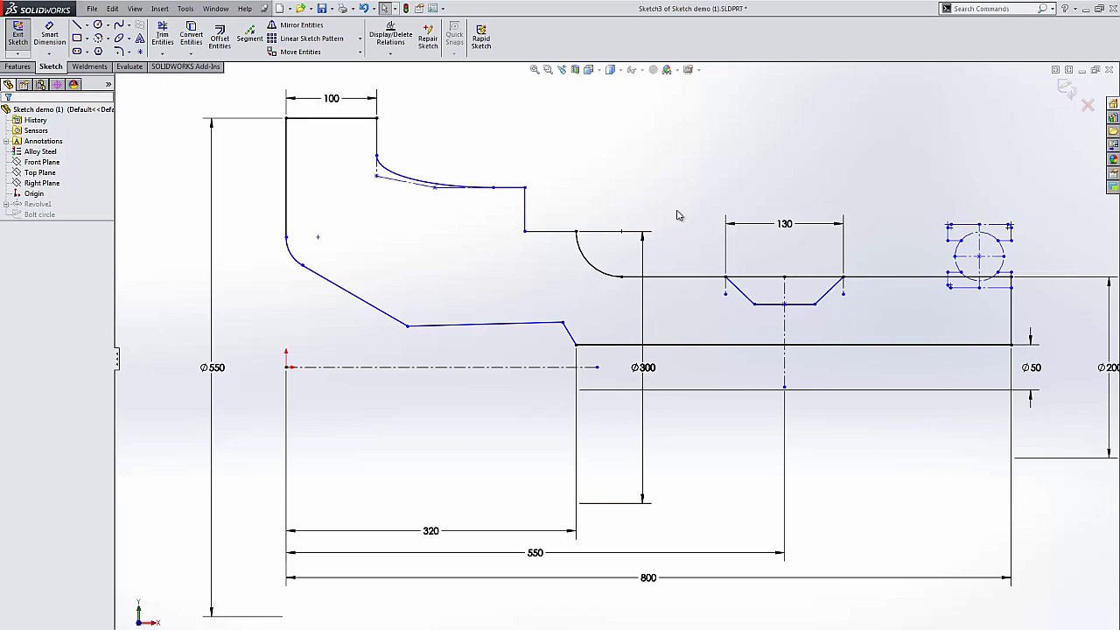
Step: Draw a small centre rectangle with construction lines in the empty area above the groove
{"action": "key", "text": "s"}
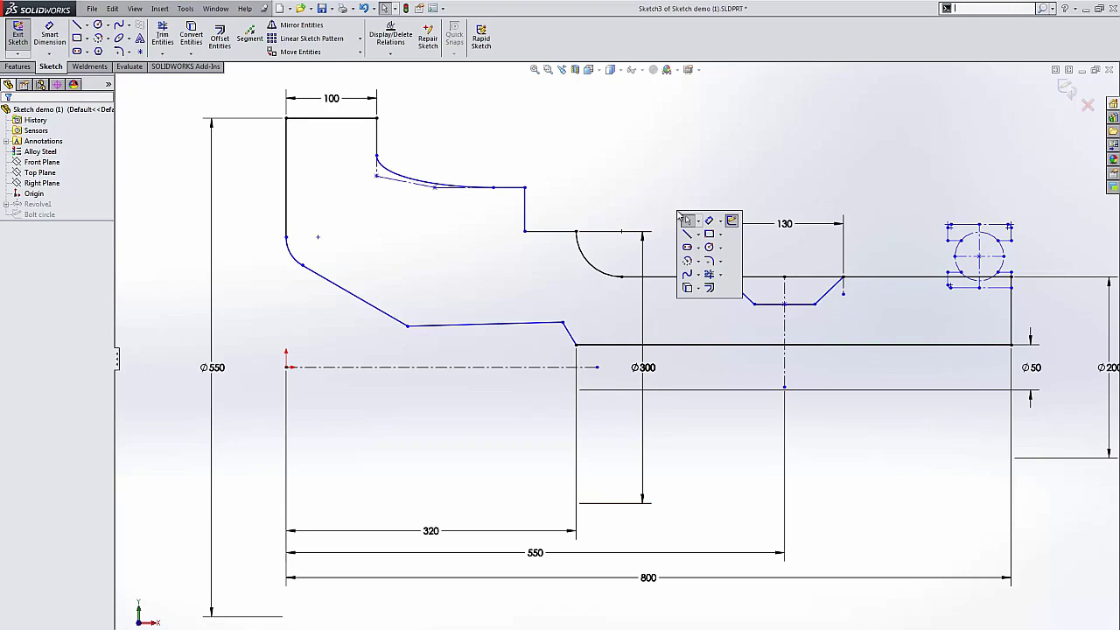
{"action": "left_click", "coordinate": [720, 235]}
{"action": "left_click", "coordinate": [725, 247]}
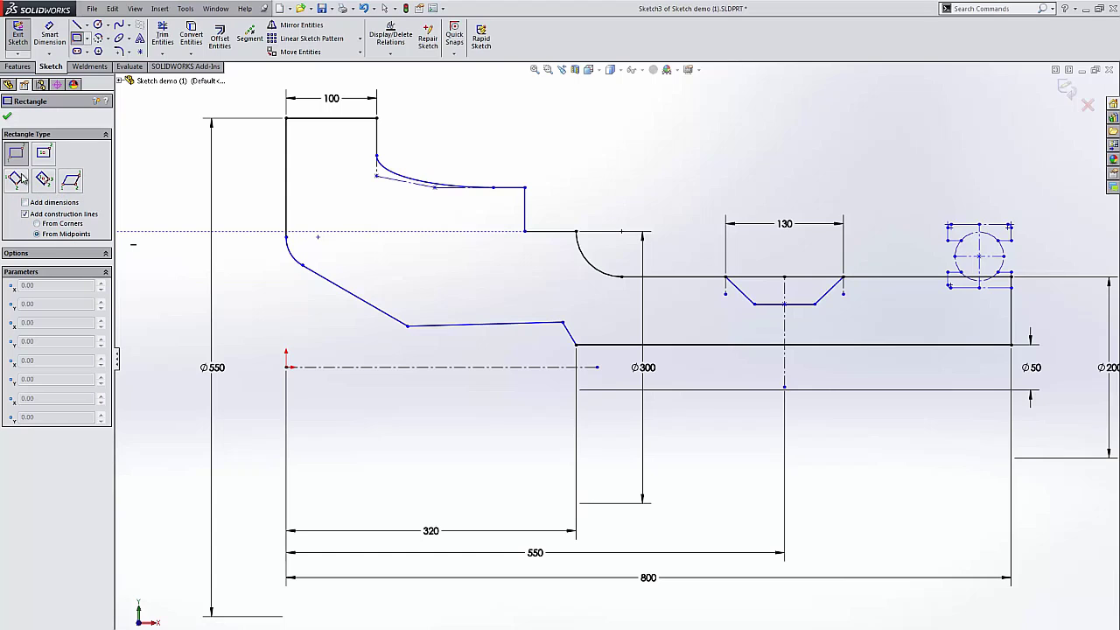
{"action": "left_click", "coordinate": [11, 119]}
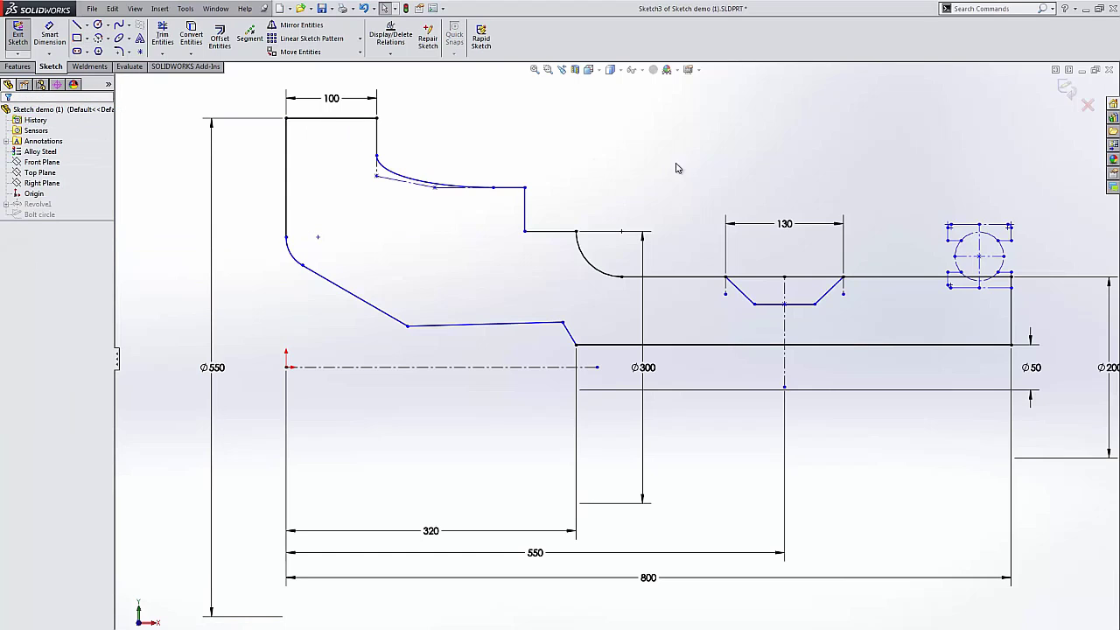
{"action": "key", "text": "s"}
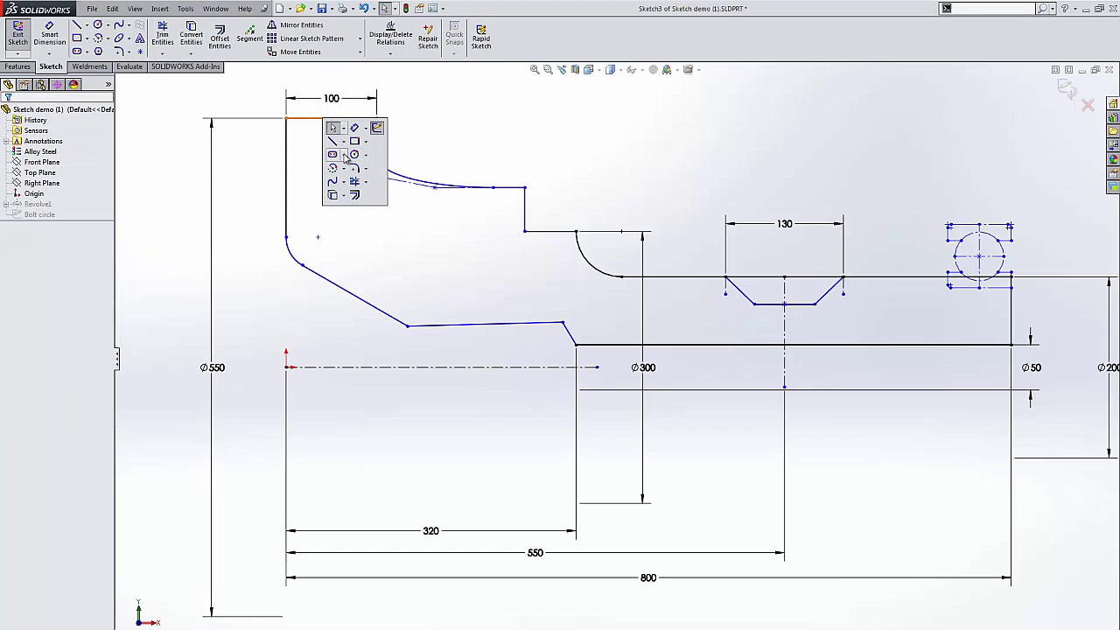
{"action": "left_click", "coordinate": [355, 143]}
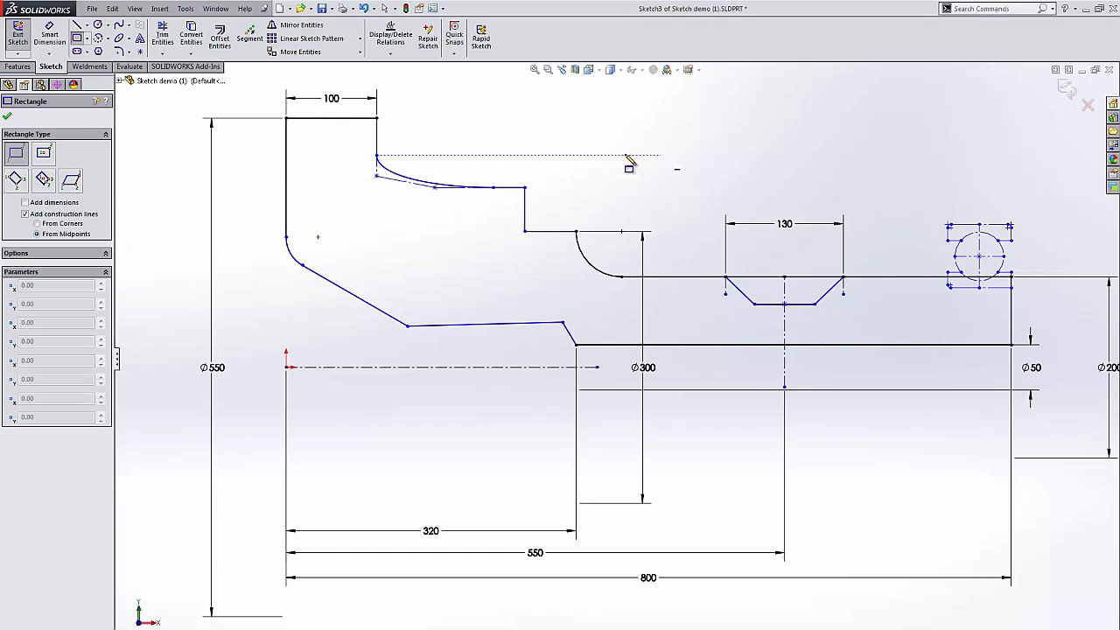
{"action": "left_click", "coordinate": [655, 166]}
{"action": "left_click", "coordinate": [696, 194]}
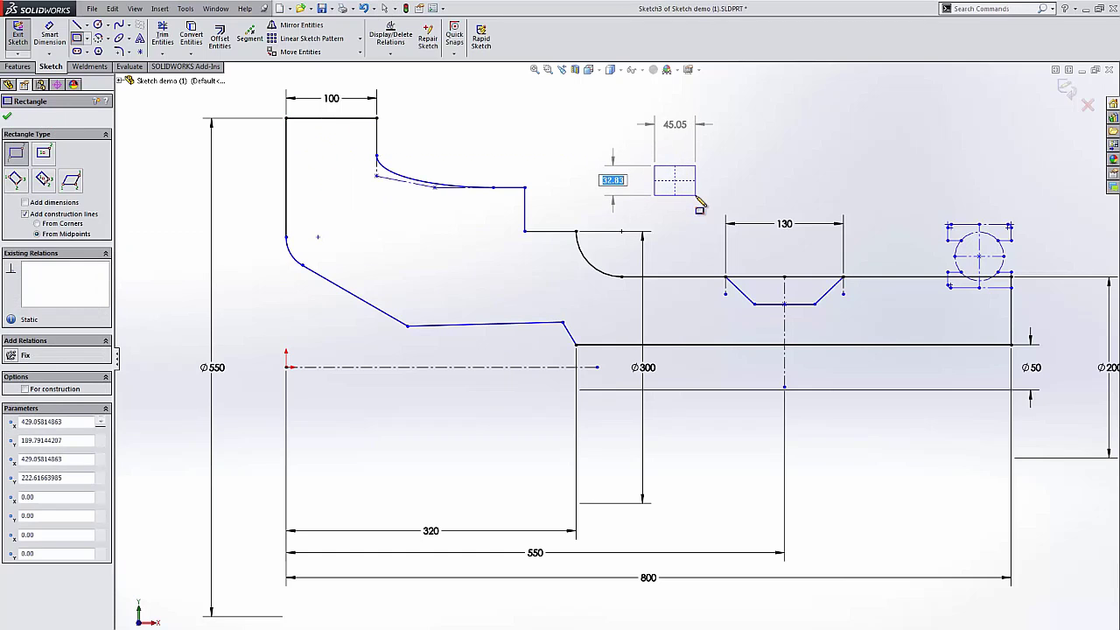
{"action": "key", "text": "Escape"}
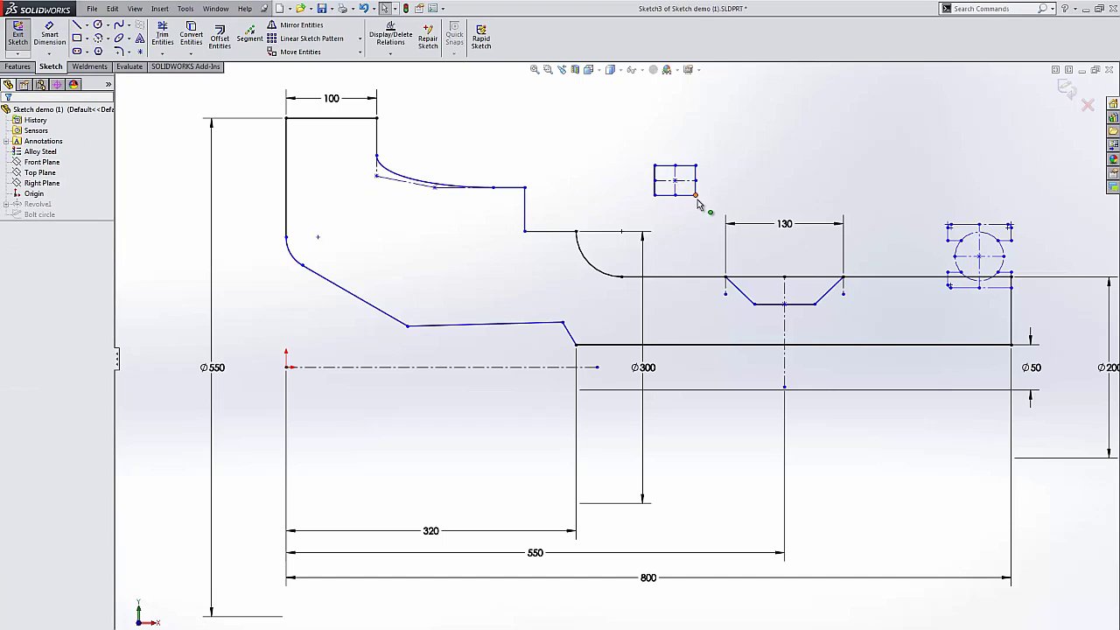
{"action": "right_click_drag", "start_coordinate": [578, 198], "coordinate": [583, 137]}
Step: Dimension the rectangle 30 tall and 40 wide
{"action": "left_click", "coordinate": [655, 179]}
{"action": "left_click", "coordinate": [628, 180]}
{"action": "type", "text": "30"}
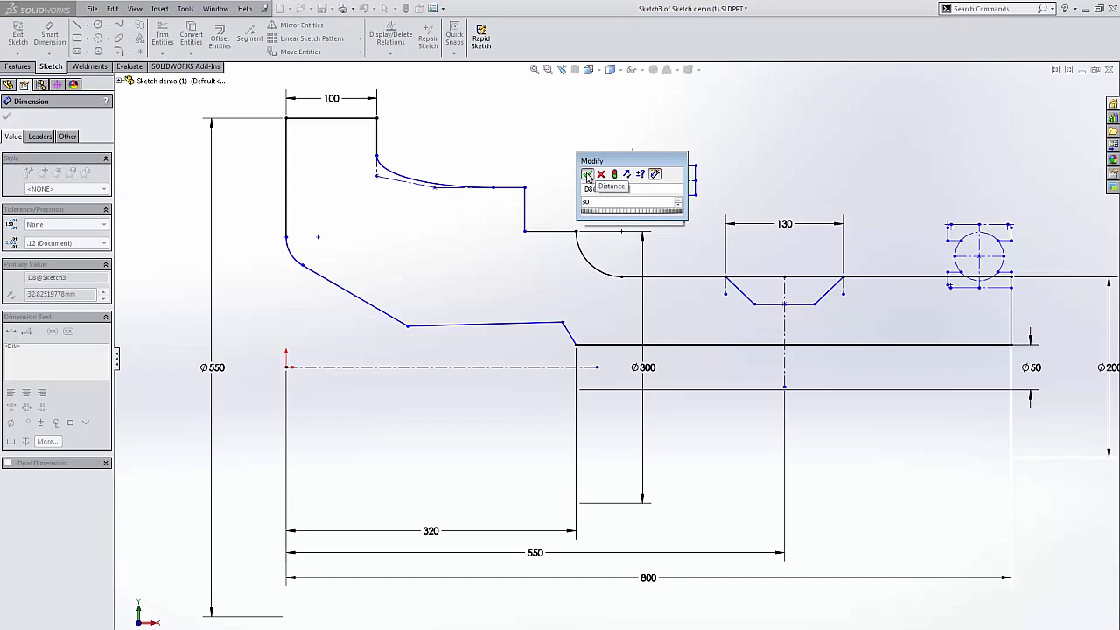
{"action": "left_click", "coordinate": [587, 174]}
{"action": "left_click", "coordinate": [684, 175]}
{"action": "left_click", "coordinate": [679, 149]}
{"action": "type", "text": "40"}
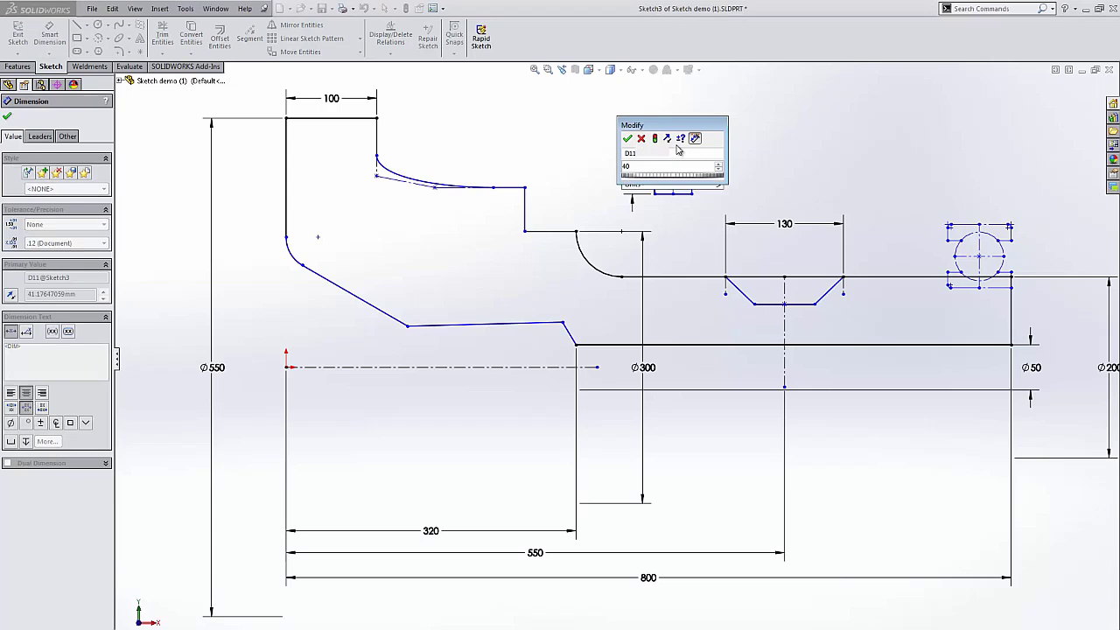
{"action": "key", "text": "Return"}
{"action": "key", "text": "Escape"}
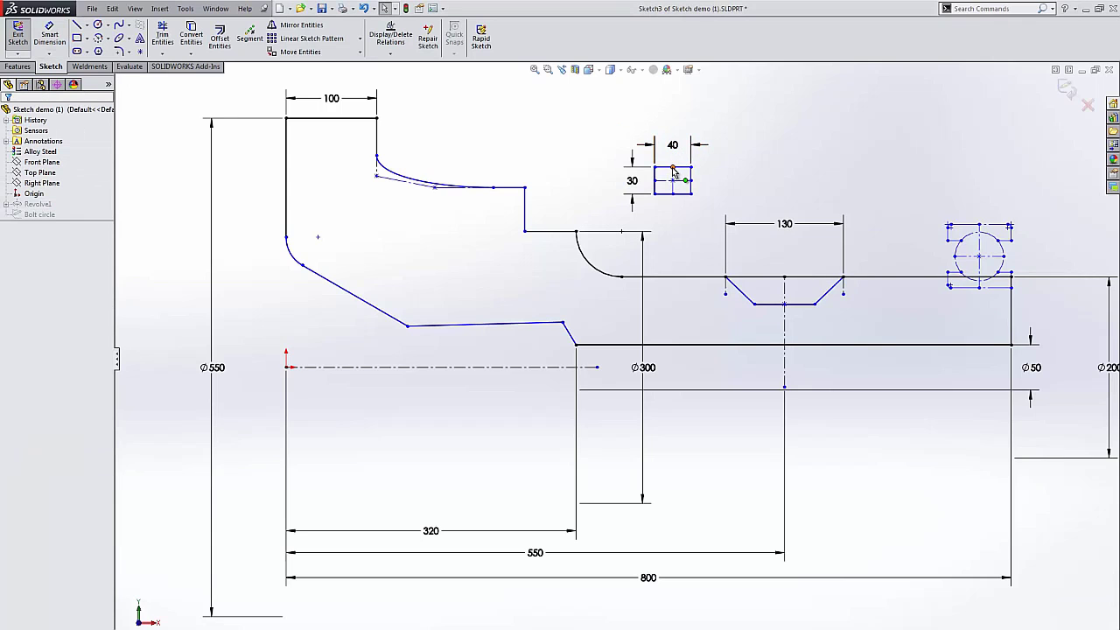
Step: Move the rectangle beneath the groove's flat bottom, centred on the 550 centreline
{"action": "mouse_move", "coordinate": [673, 170]}
{"action": "left_mouse_down"}
{"action": "mouse_move", "coordinate": [719, 216]}
{"action": "mouse_move", "coordinate": [746, 303]}
{"action": "mouse_move", "coordinate": [784, 309]}
{"action": "left_mouse_up"}
{"action": "left_click", "coordinate": [860, 326]}
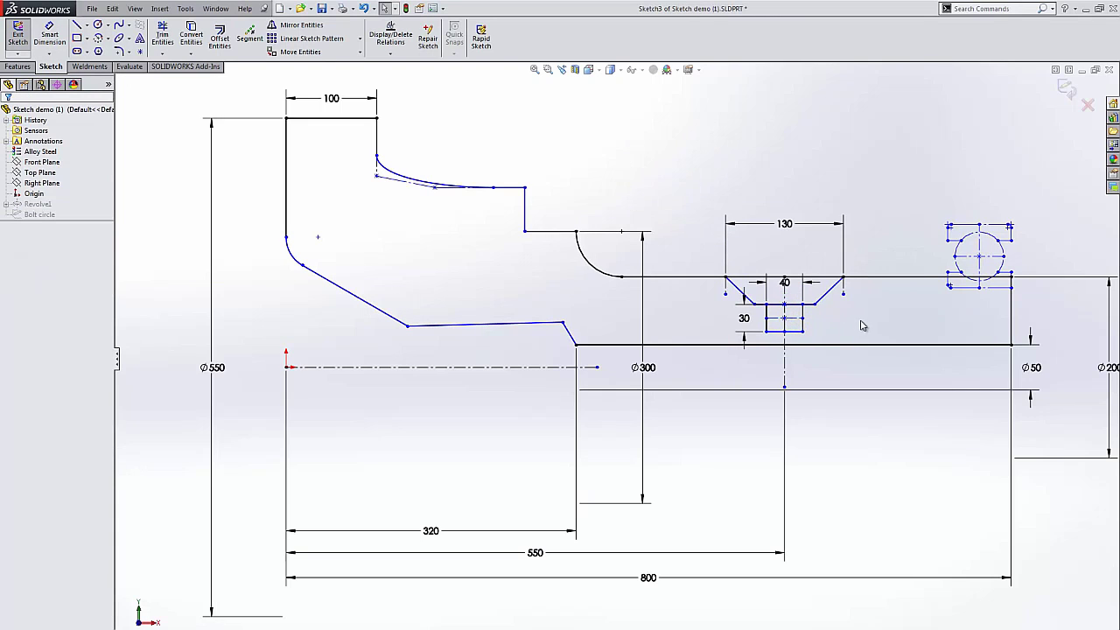
{"action": "left_click", "coordinate": [992, 287]}
{"action": "left_click", "coordinate": [988, 316]}
Step: Select the construction chain under the right-hand circle and clear For construction
{"action": "scroll", "coordinate": [985, 306], "scroll_direction": "up", "scroll_amount": 5}
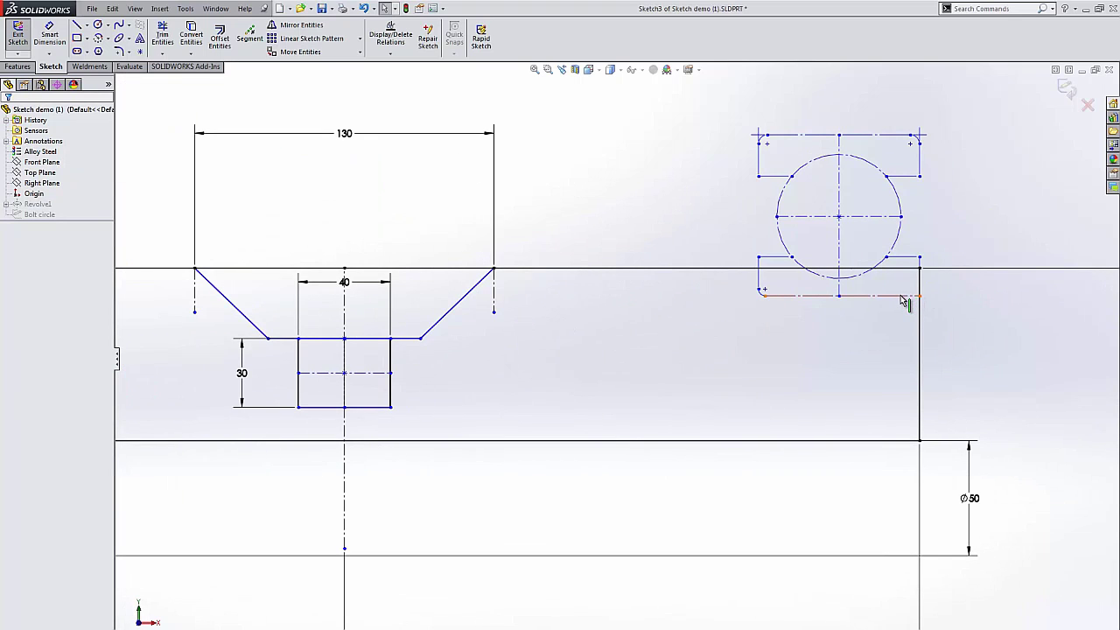
{"action": "left_click", "coordinate": [903, 298]}
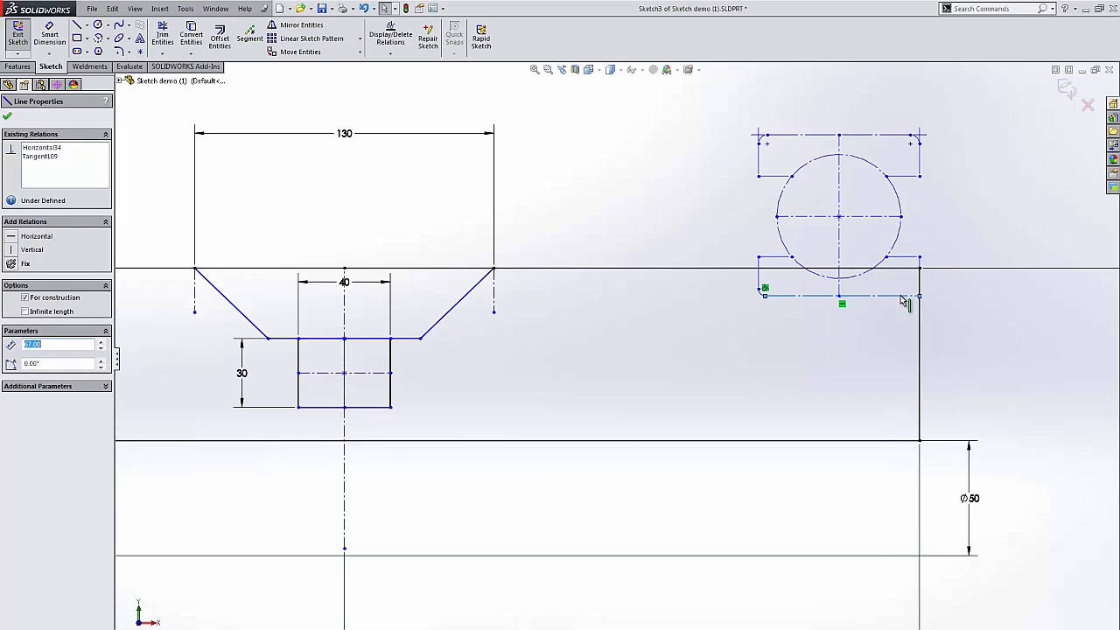
{"action": "right_click", "coordinate": [903, 297]}
{"action": "left_click", "coordinate": [959, 333]}
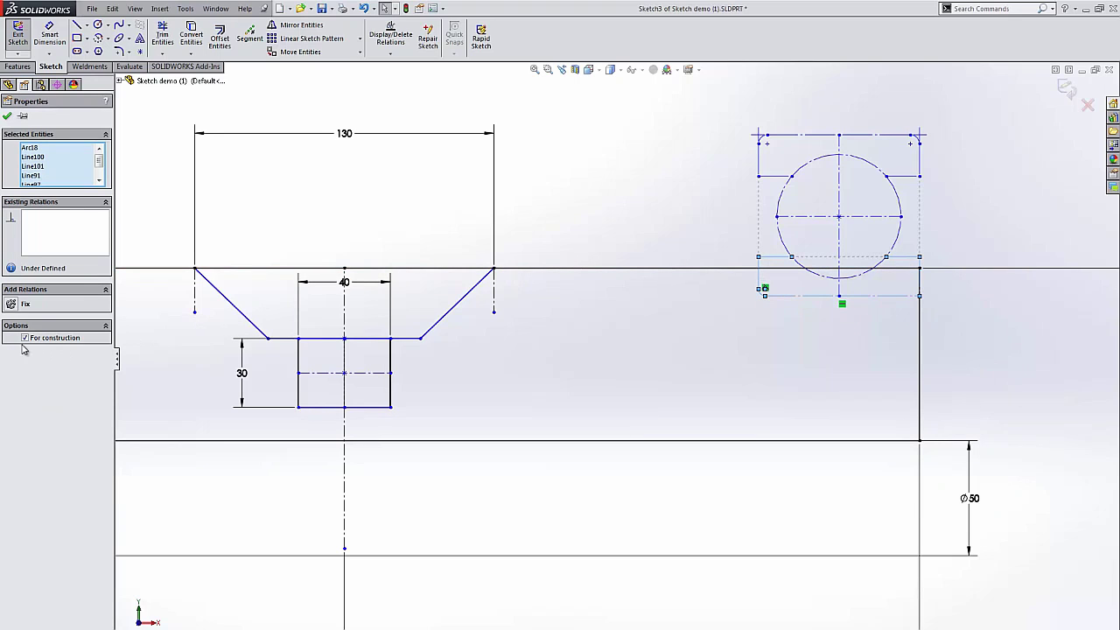
{"action": "left_click", "coordinate": [8, 115]}
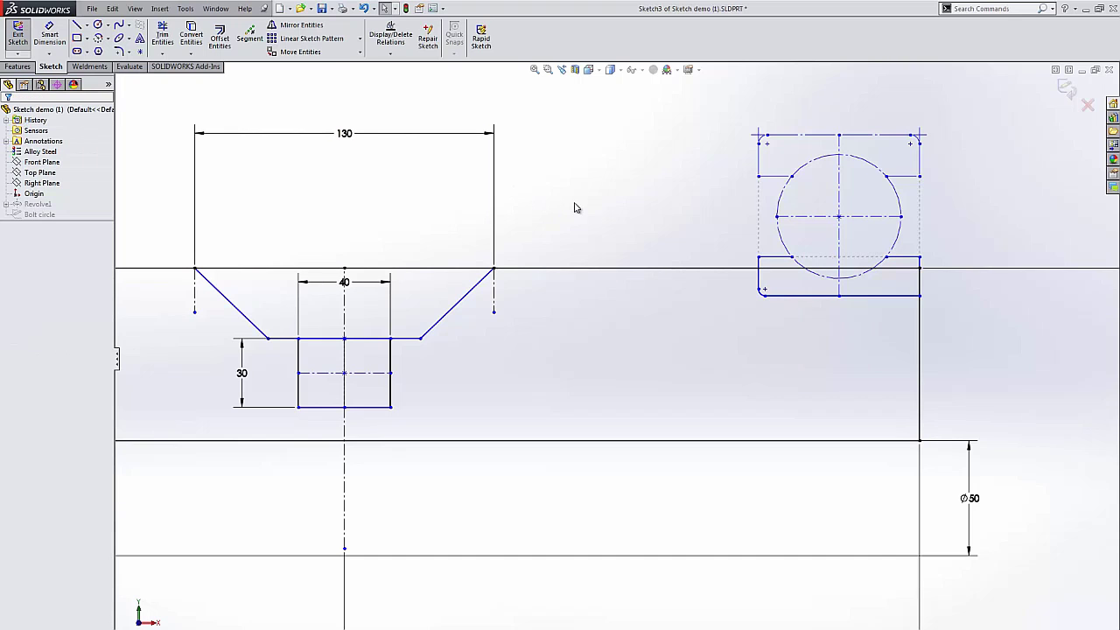
{"action": "scroll", "coordinate": [575, 207], "scroll_direction": "up", "scroll_amount": 5}
Step: Make the lower, nearly flat profile line horizontal
{"action": "scroll", "coordinate": [448, 323], "scroll_direction": "down", "scroll_amount": 3}
{"action": "left_click", "coordinate": [427, 380]}
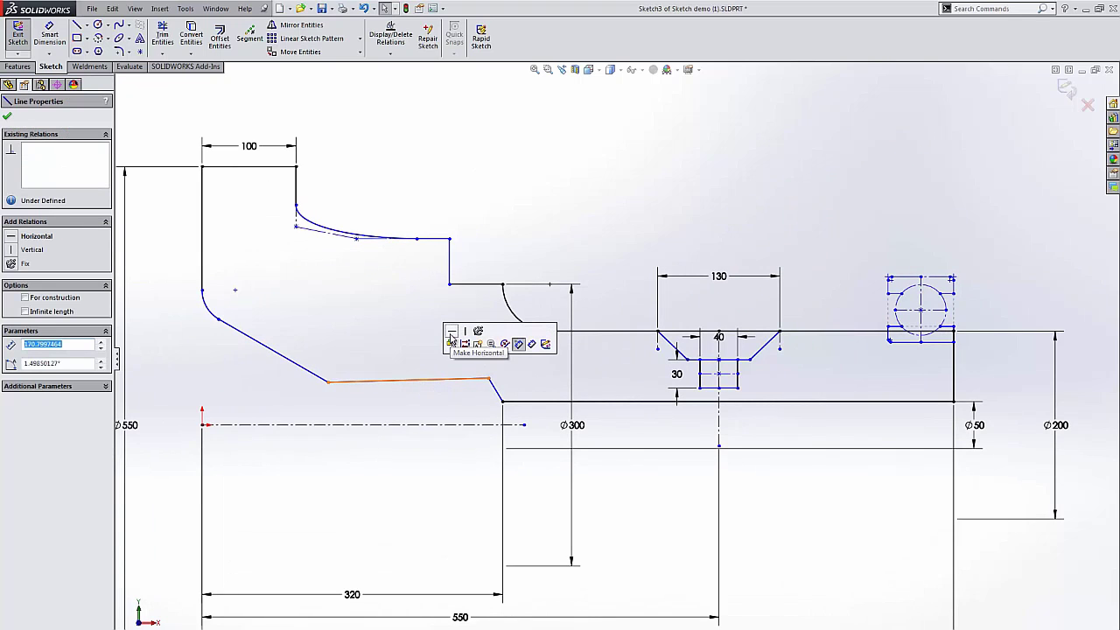
{"action": "left_click", "coordinate": [451, 337]}
{"action": "left_click", "coordinate": [322, 350]}
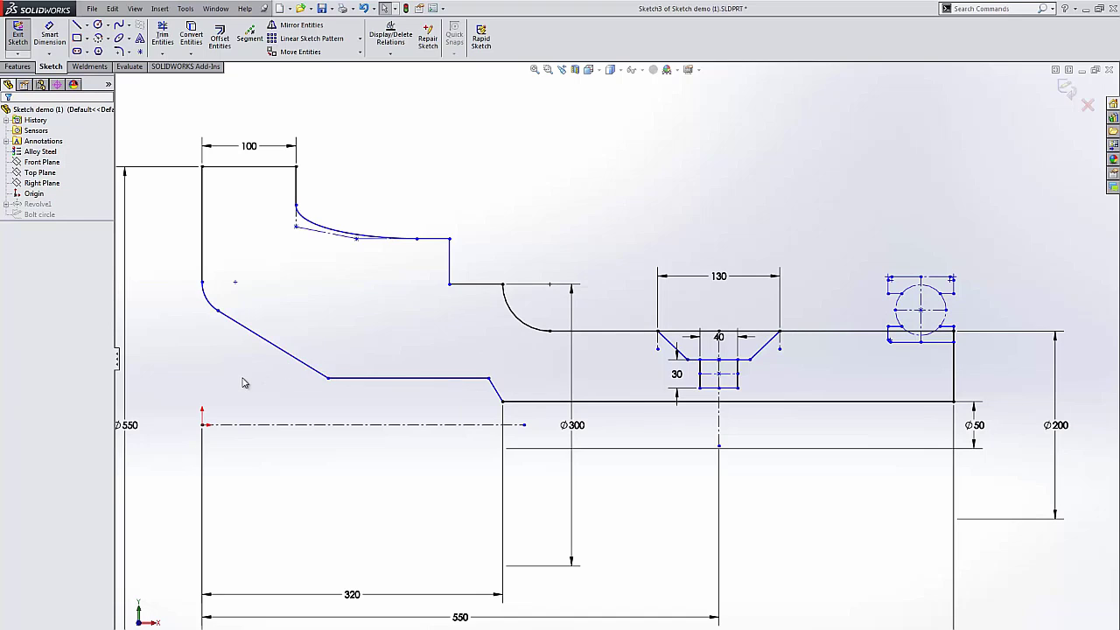
Step: Dimension the long sloped edge at 60° to the centreline
{"action": "right_click_drag", "start_coordinate": [252, 347], "coordinate": [262, 329]}
{"action": "left_click", "coordinate": [270, 343]}
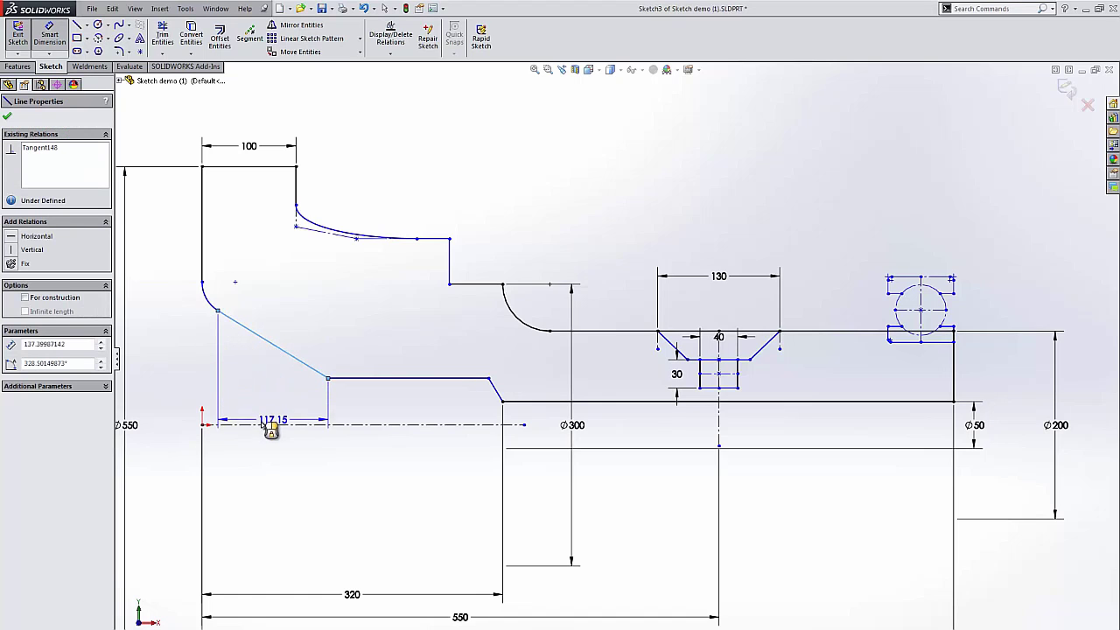
{"action": "left_click", "coordinate": [262, 425]}
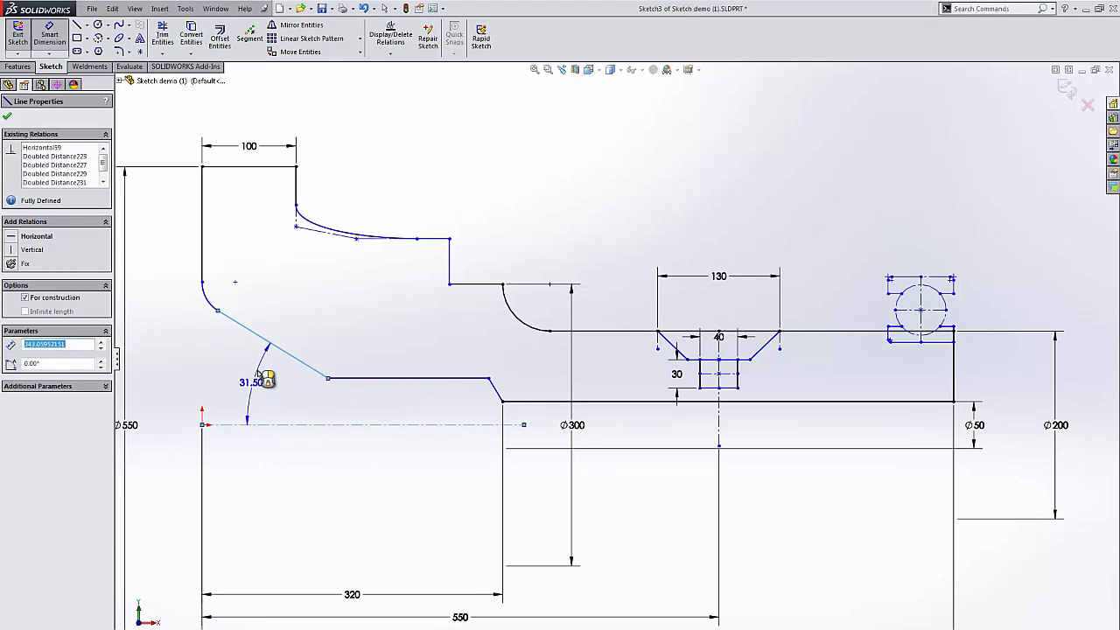
{"action": "left_click", "coordinate": [172, 386]}
{"action": "type", "text": "60"}
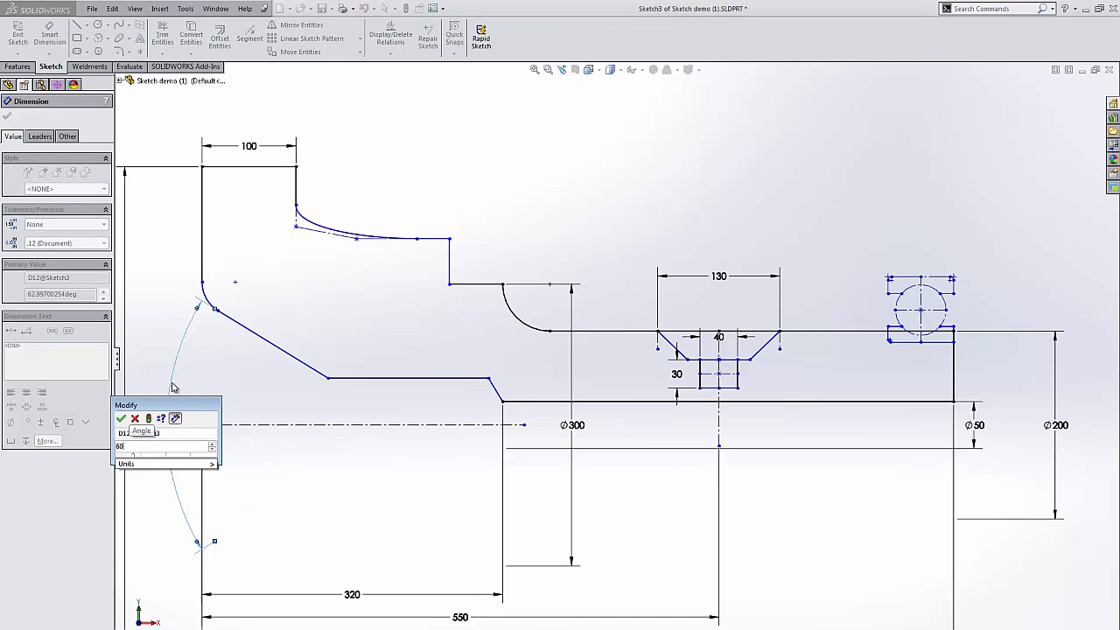
{"action": "key", "text": "Return"}
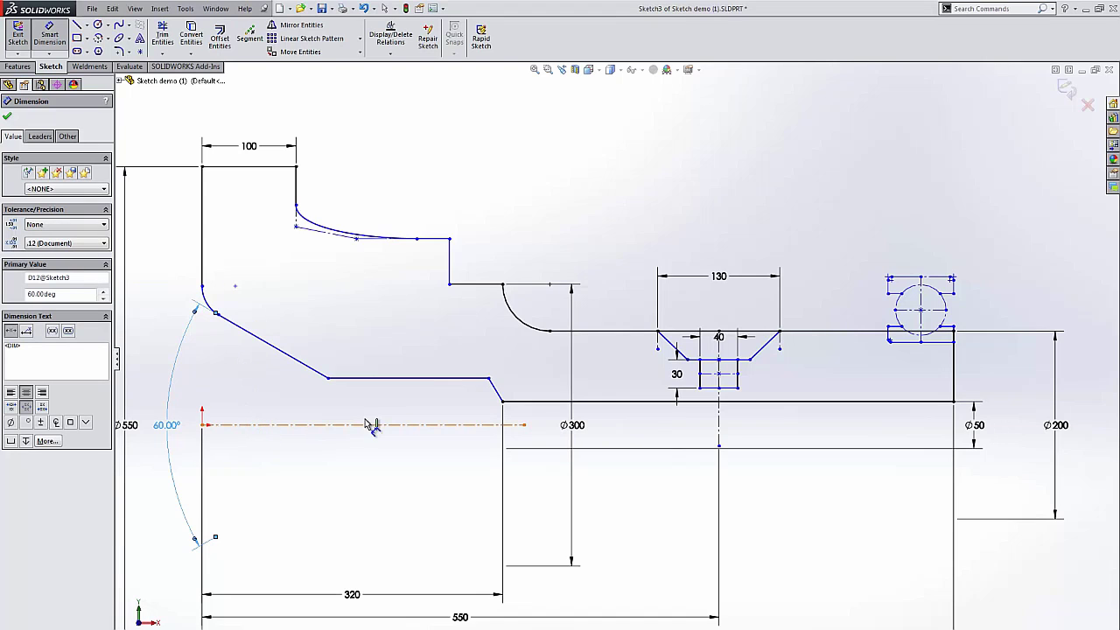
Step: Give the short chamfer line before the ∅300 step a 60° angle dimension
{"action": "left_click", "coordinate": [493, 389]}
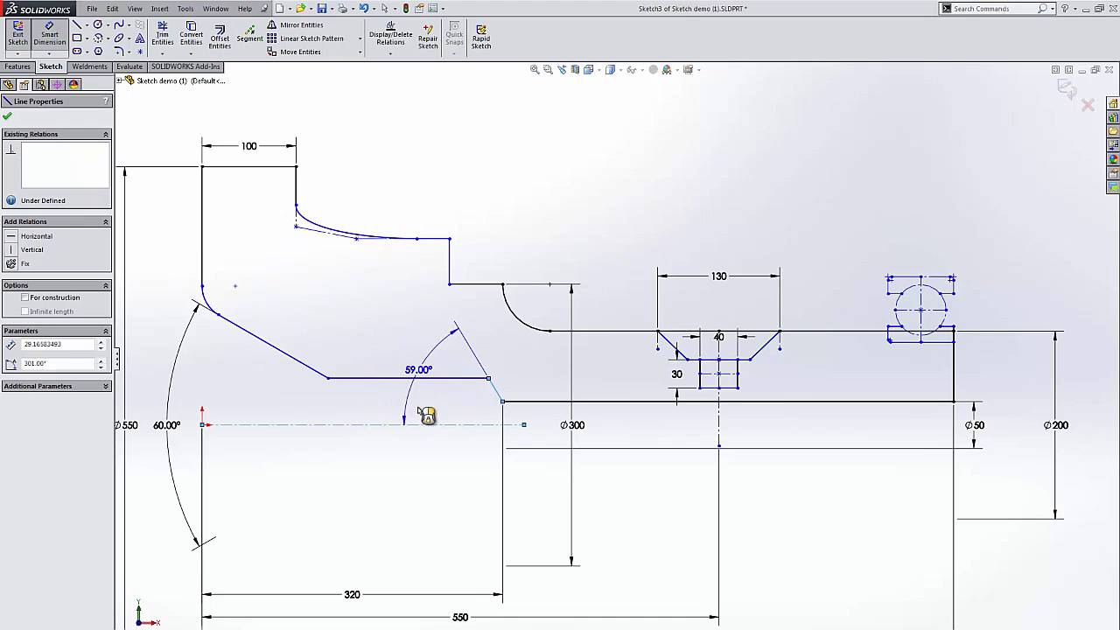
{"action": "left_click", "coordinate": [464, 403]}
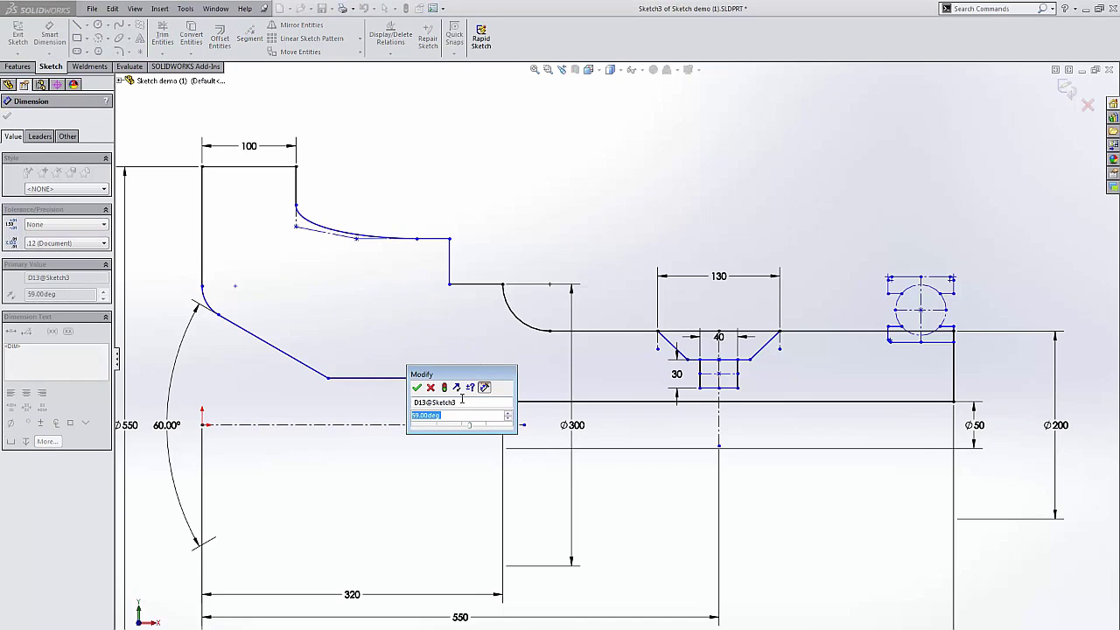
{"action": "type", "text": "60"}
{"action": "key", "text": "Return"}
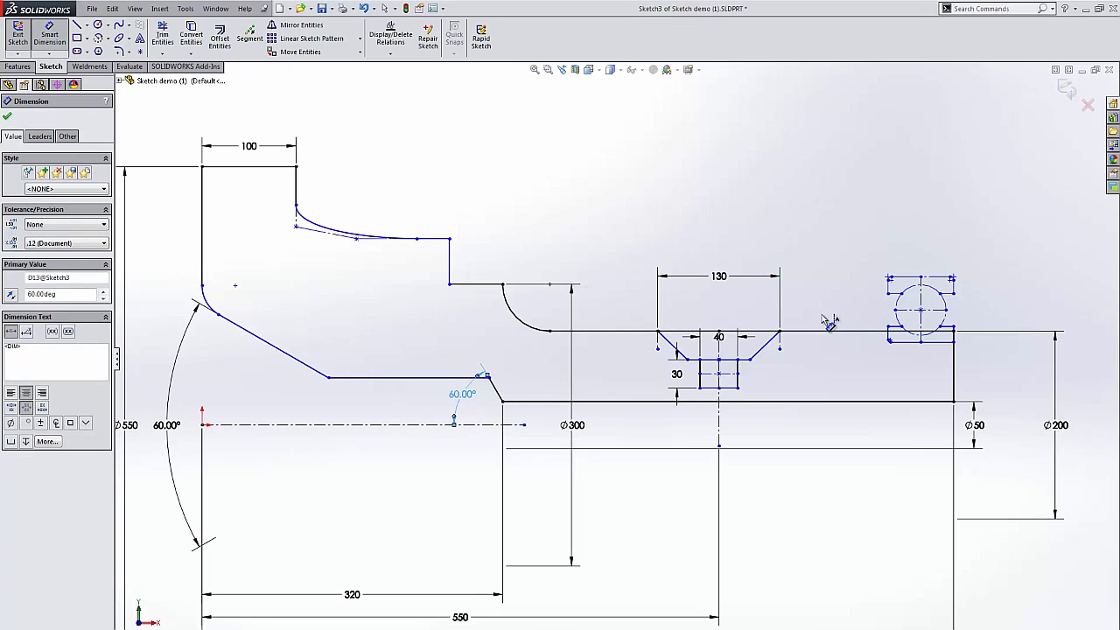
{"action": "left_click", "coordinate": [853, 402]}
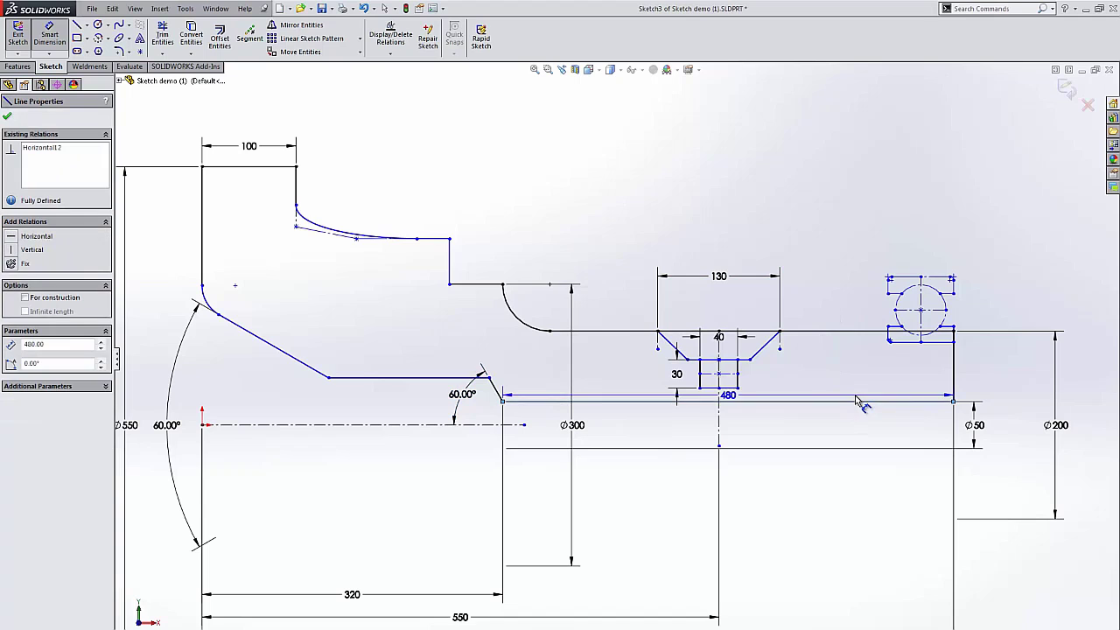
{"action": "key", "text": "Escape"}
{"action": "key", "text": "Escape"}
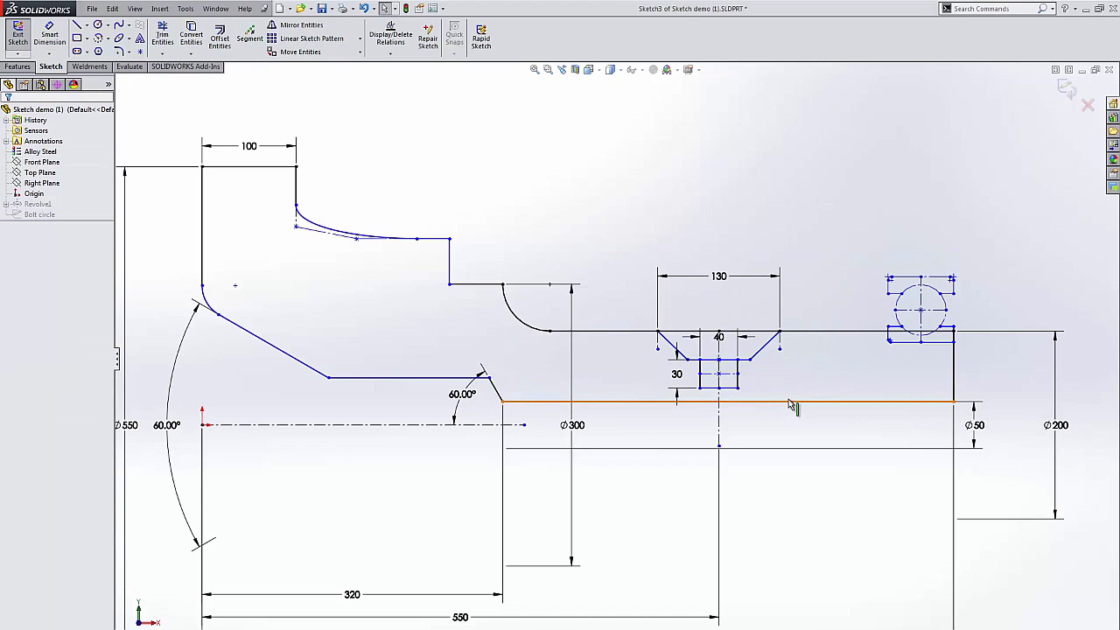
Step: Split the long lower profile line into 8 equal segments
{"action": "left_click", "coordinate": [793, 403]}
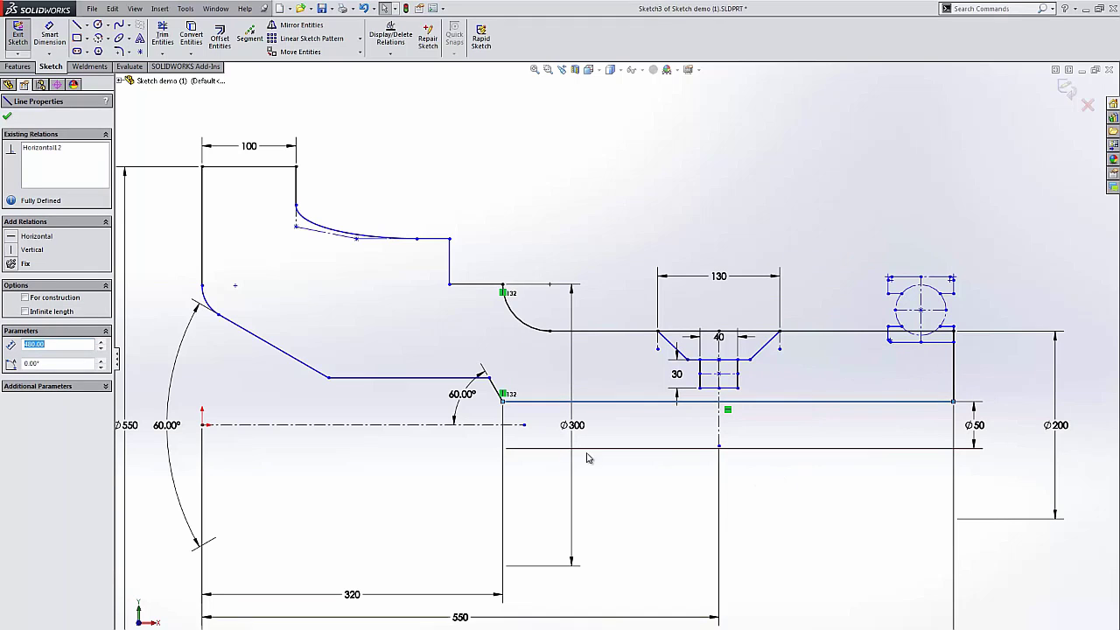
{"action": "left_click", "coordinate": [250, 39]}
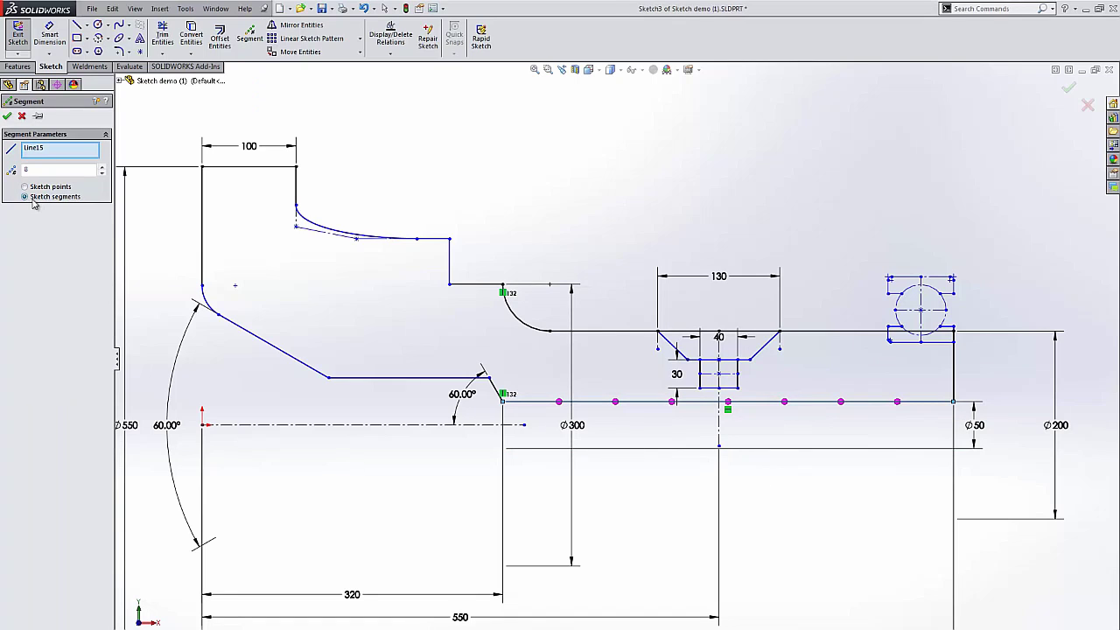
{"action": "left_click", "coordinate": [8, 117]}
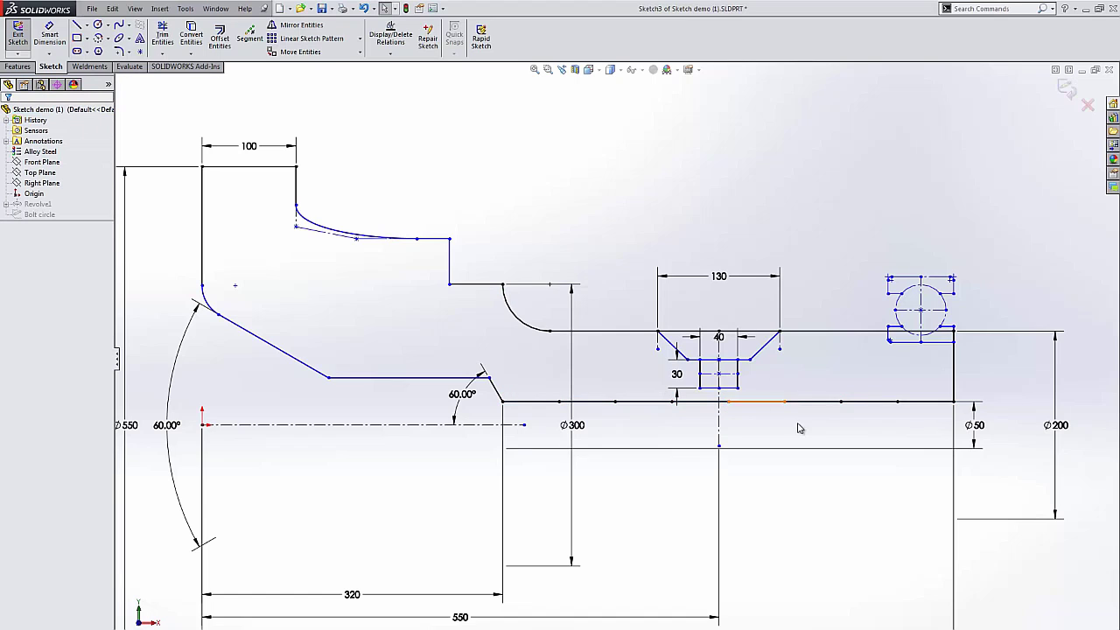
Step: Delete the last segment's collinear relation and raise its end into a chamfer beside ∅50
{"action": "left_click", "coordinate": [900, 404]}
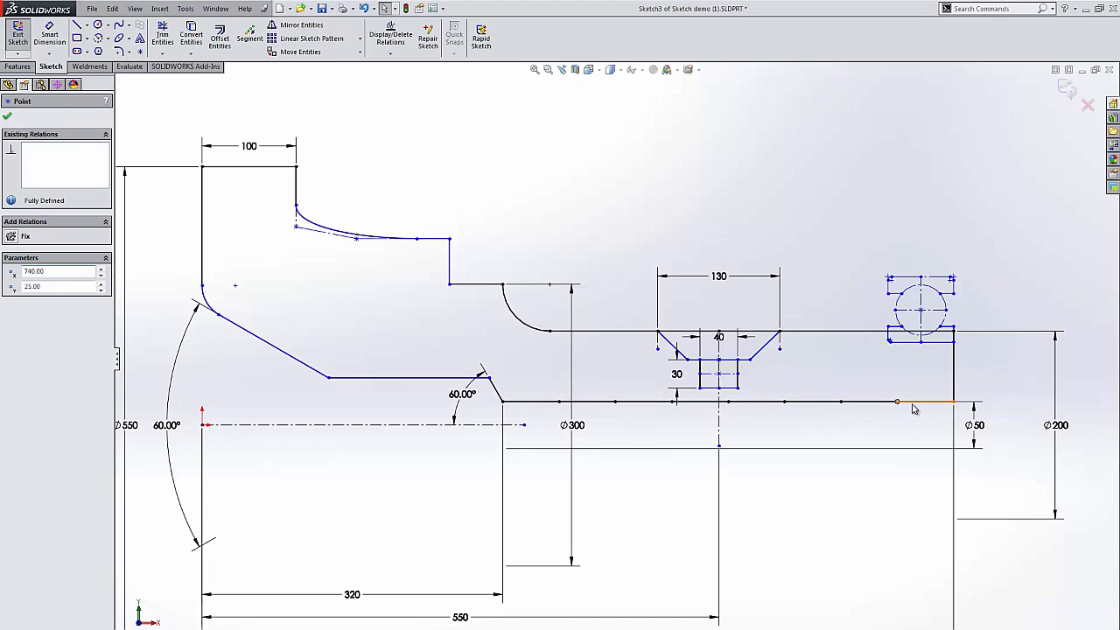
{"action": "key", "text": "Escape"}
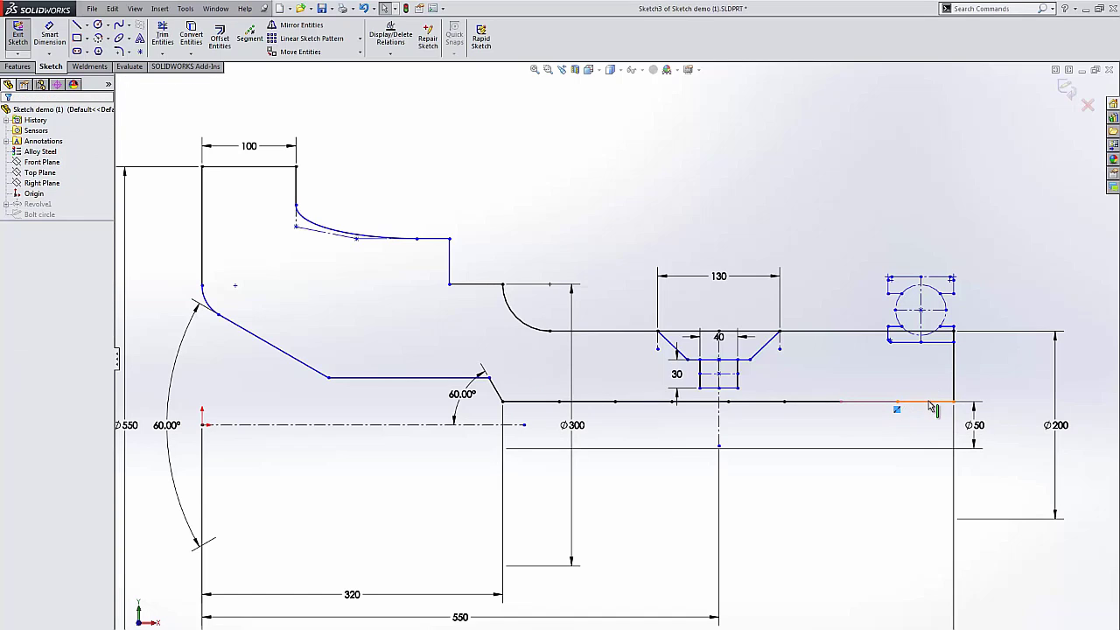
{"action": "right_click", "coordinate": [902, 413]}
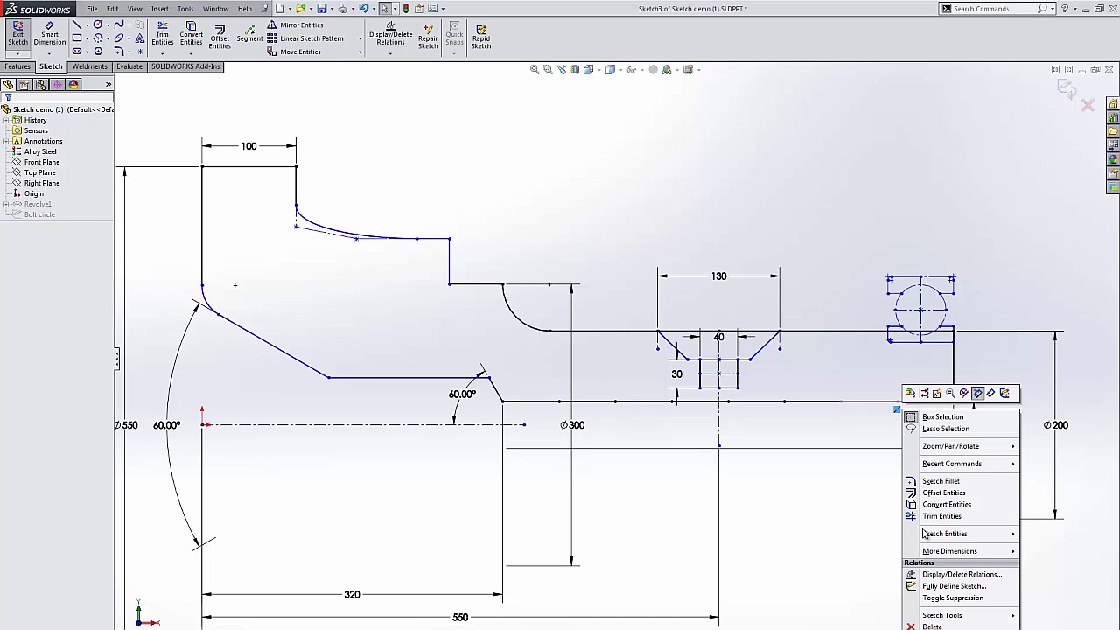
{"action": "left_click", "coordinate": [923, 440]}
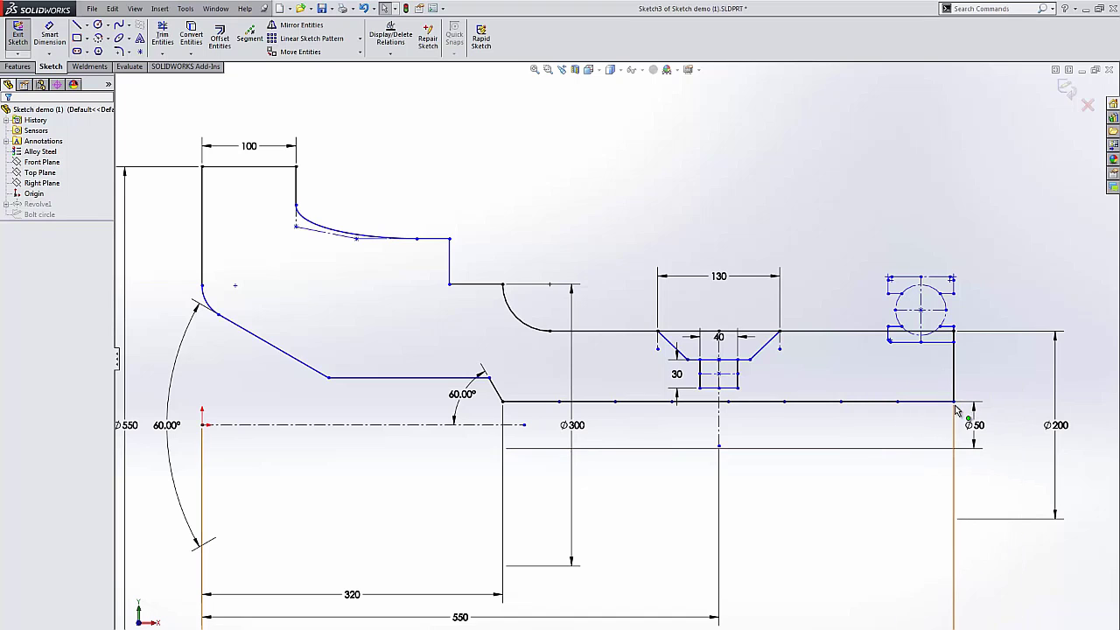
{"action": "left_click_drag", "start_coordinate": [954, 398], "coordinate": [950, 376]}
{"action": "left_click", "coordinate": [933, 427]}
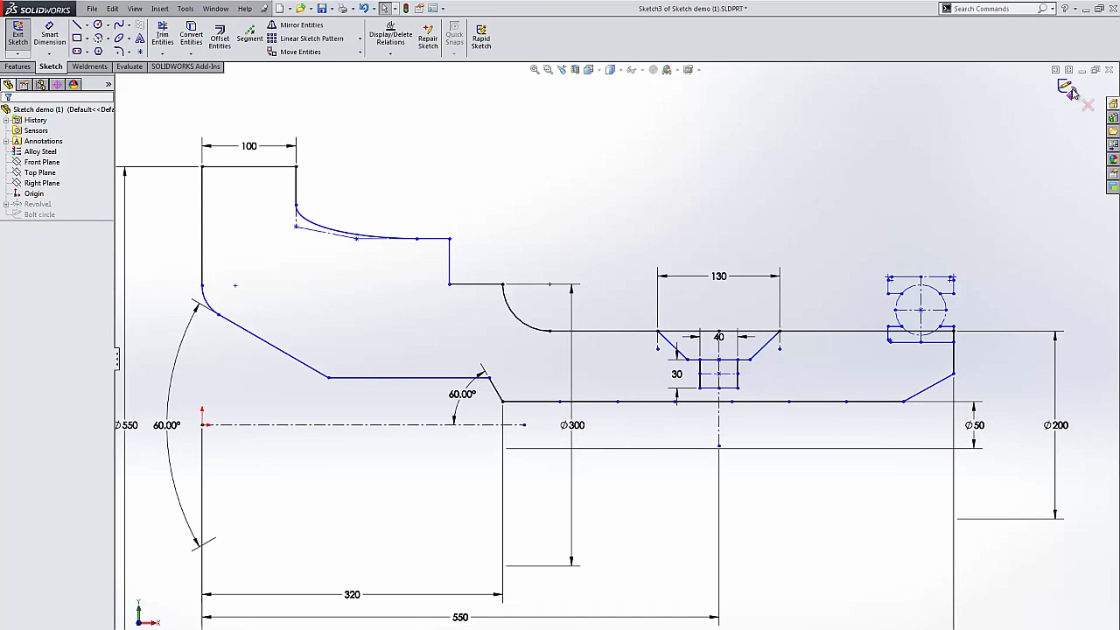
Step: Exit the profile sketch, fit and orbit the shaft to face its flange, and select Bolt circle
{"action": "left_click", "coordinate": [1067, 87]}
{"action": "key", "text": "z"}
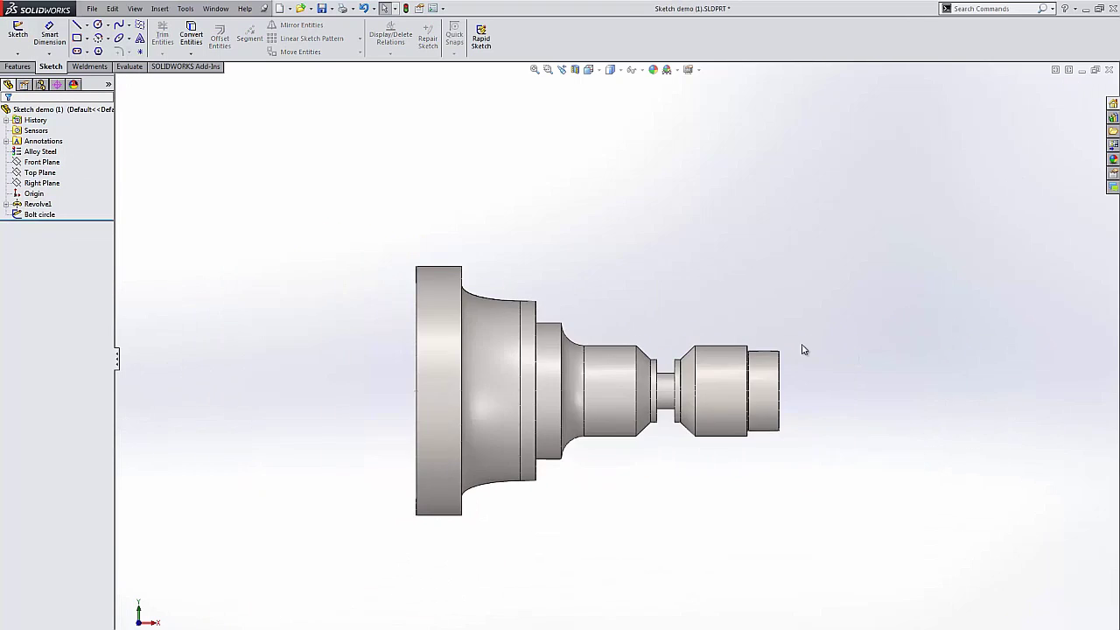
{"action": "mouse_move", "coordinate": [775, 350]}
{"action": "middle_mouse_down"}
{"action": "mouse_move", "coordinate": [814, 333]}
{"action": "mouse_move", "coordinate": [697, 340]}
{"action": "middle_mouse_up"}
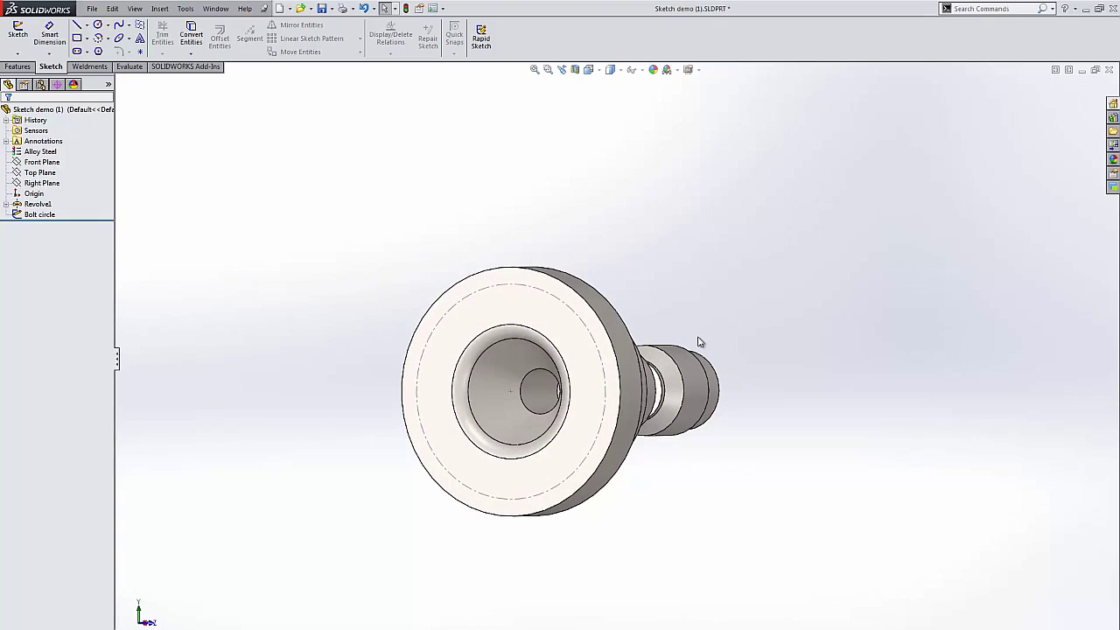
{"action": "left_click", "coordinate": [566, 306]}
Step: In the Bolt circle sketch, split the ∅475 circle into 8 equal arcs and select them all
{"action": "left_click", "coordinate": [597, 256]}
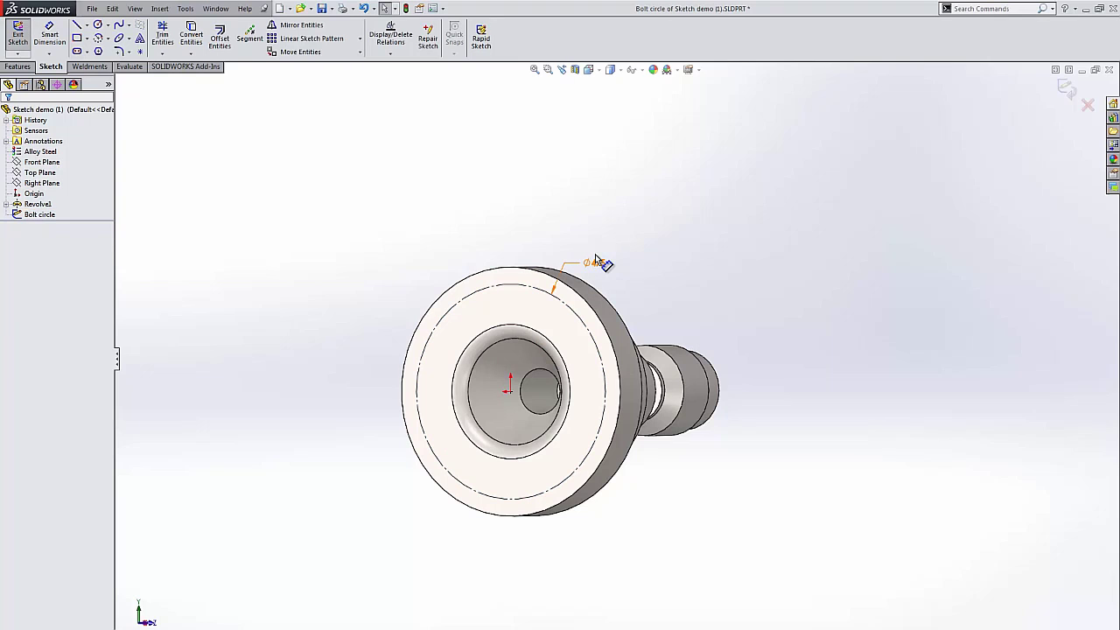
{"action": "left_click", "coordinate": [454, 309]}
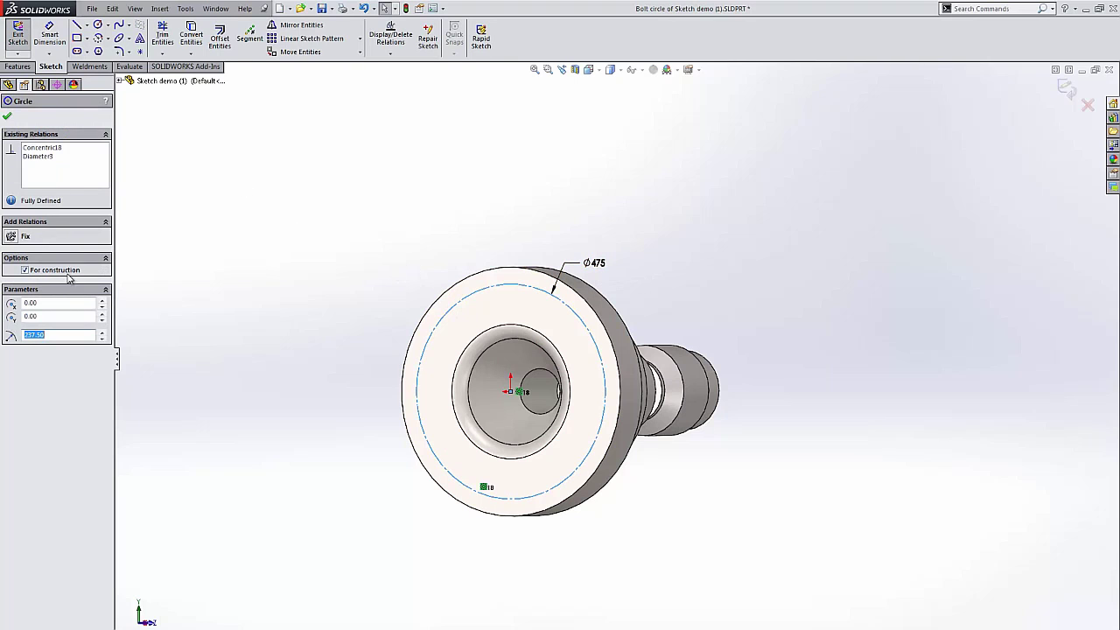
{"action": "left_click", "coordinate": [250, 35]}
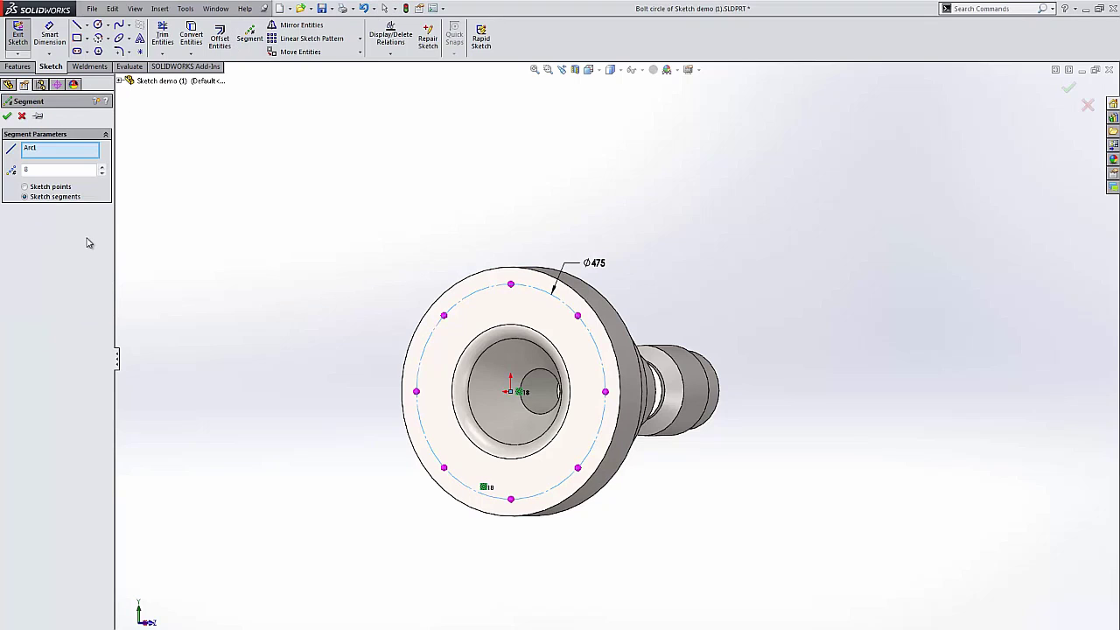
{"action": "left_click", "coordinate": [7, 116]}
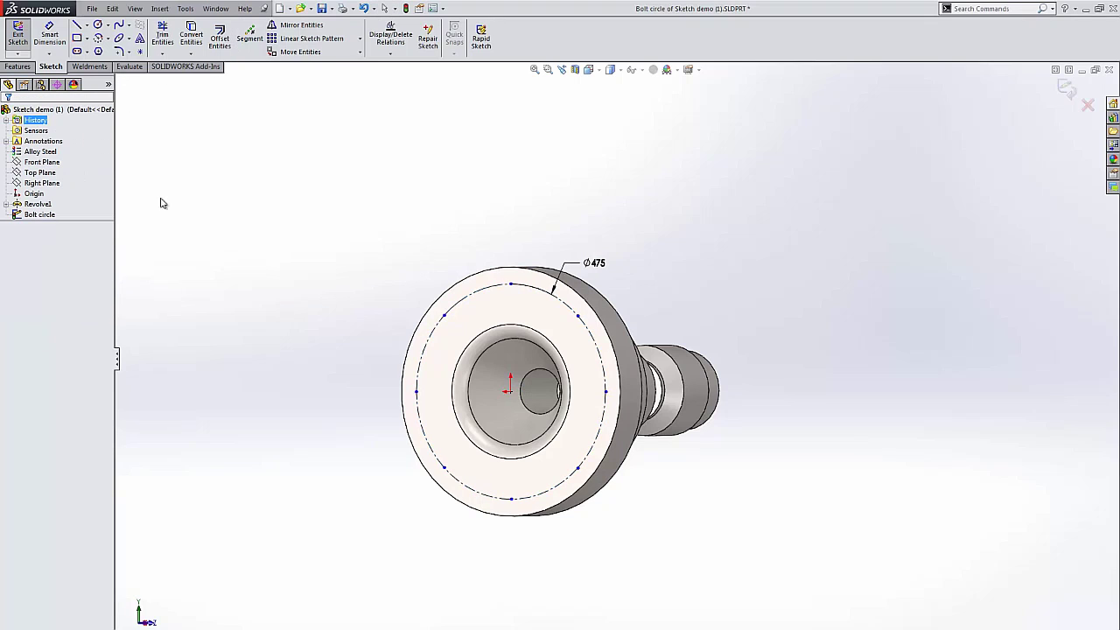
{"action": "left_click_drag", "start_coordinate": [707, 570], "coordinate": [331, 244]}
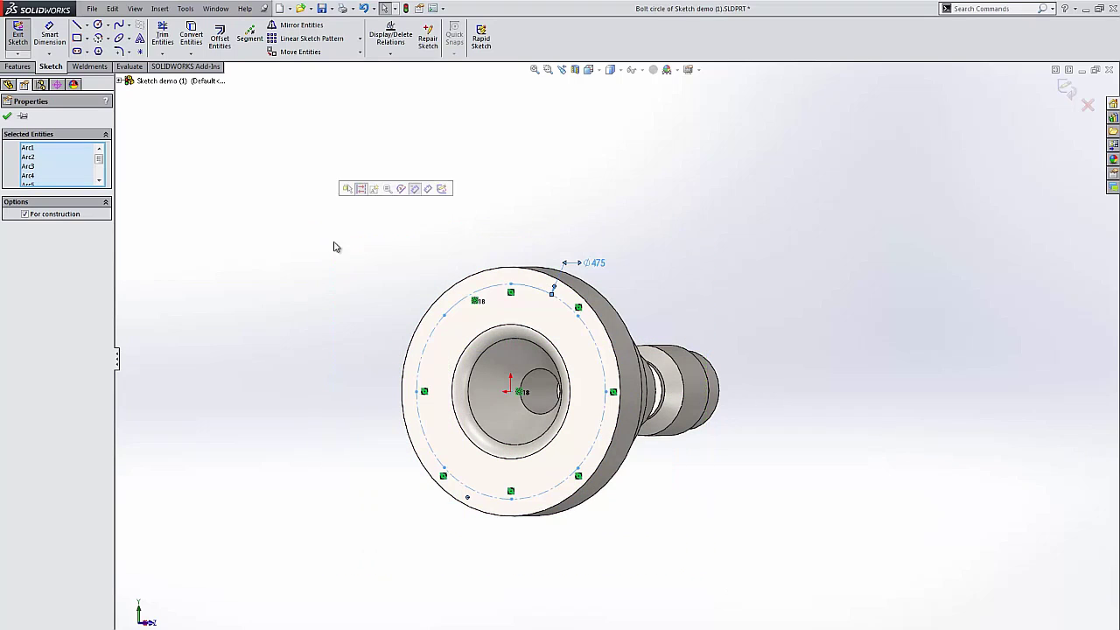
{"action": "right_click", "coordinate": [427, 341]}
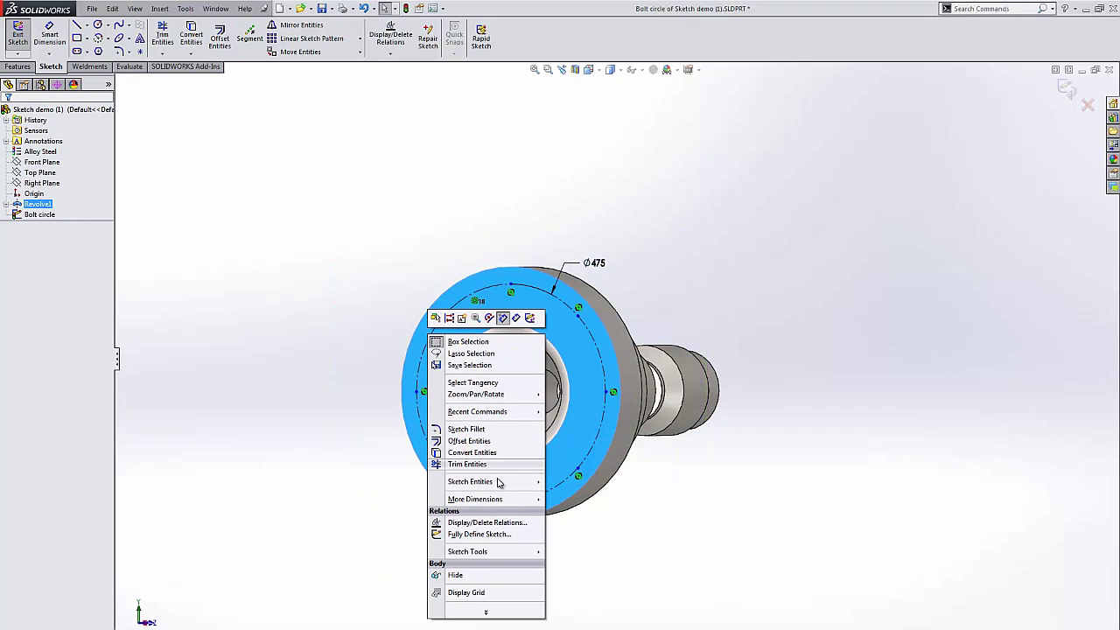
{"action": "left_click", "coordinate": [480, 534]}
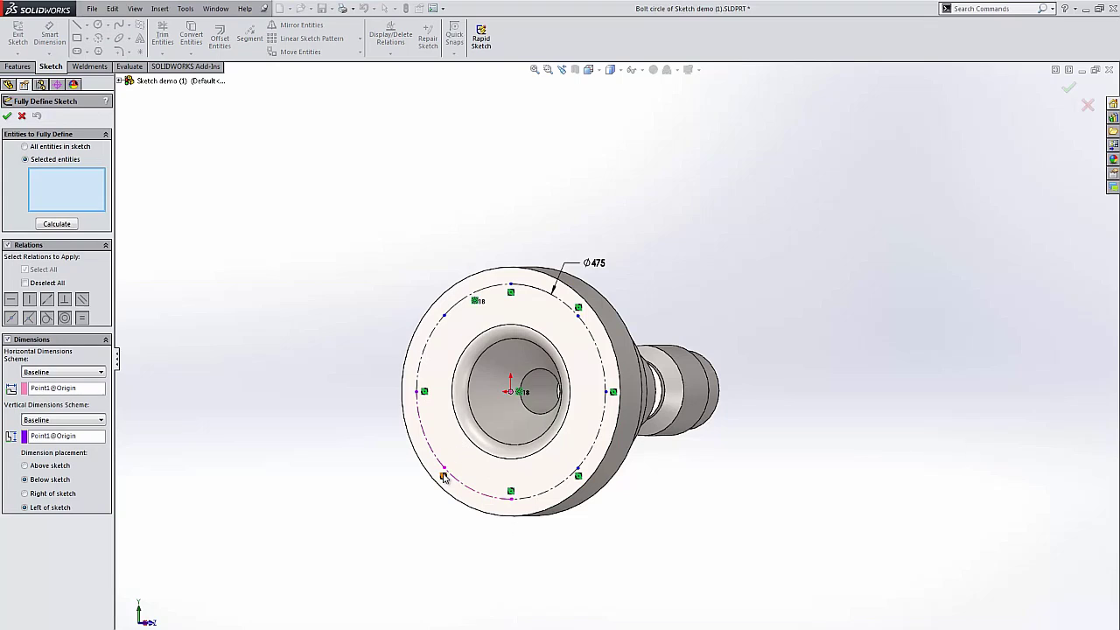
{"action": "left_click", "coordinate": [416, 393]}
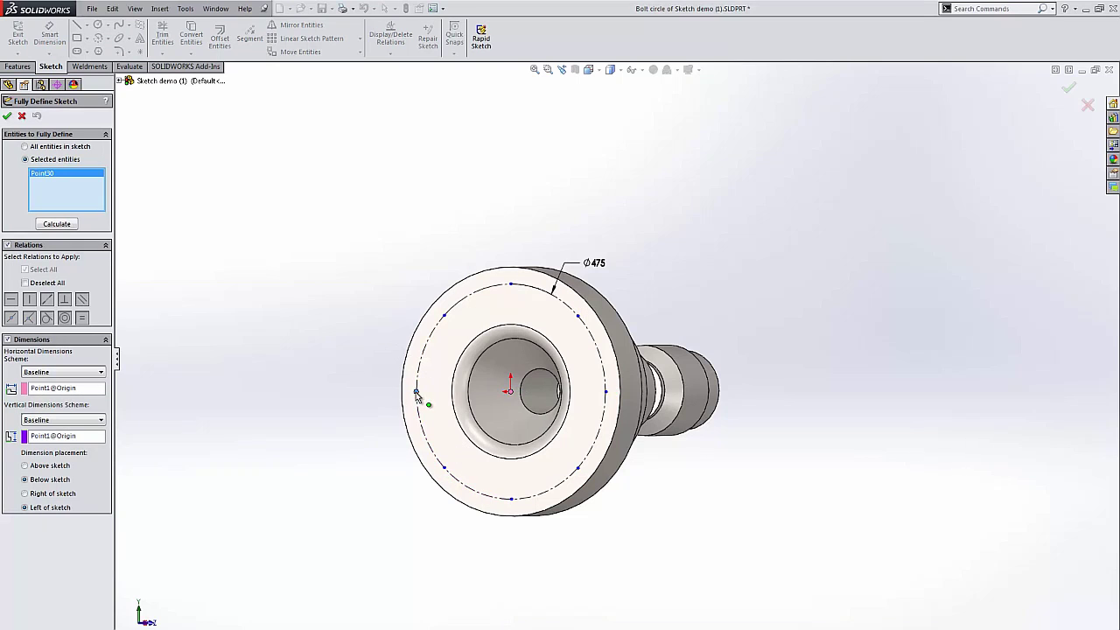
{"action": "left_click", "coordinate": [510, 284]}
{"action": "left_click", "coordinate": [601, 352]}
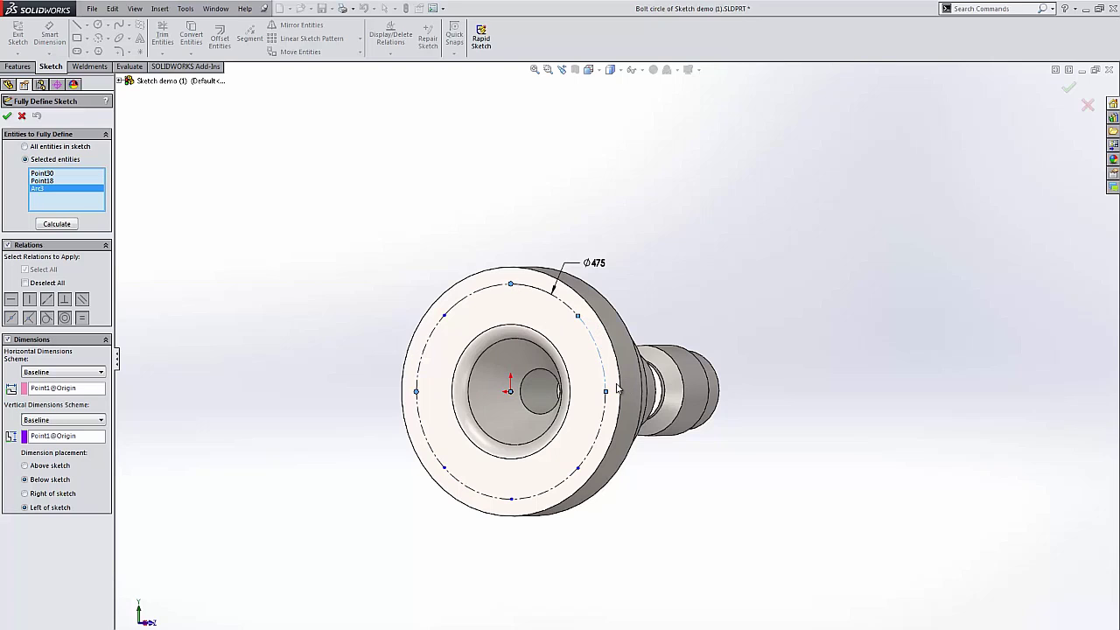
{"action": "left_click_drag", "start_coordinate": [686, 539], "coordinate": [353, 295]}
{"action": "left_click", "coordinate": [7, 115]}
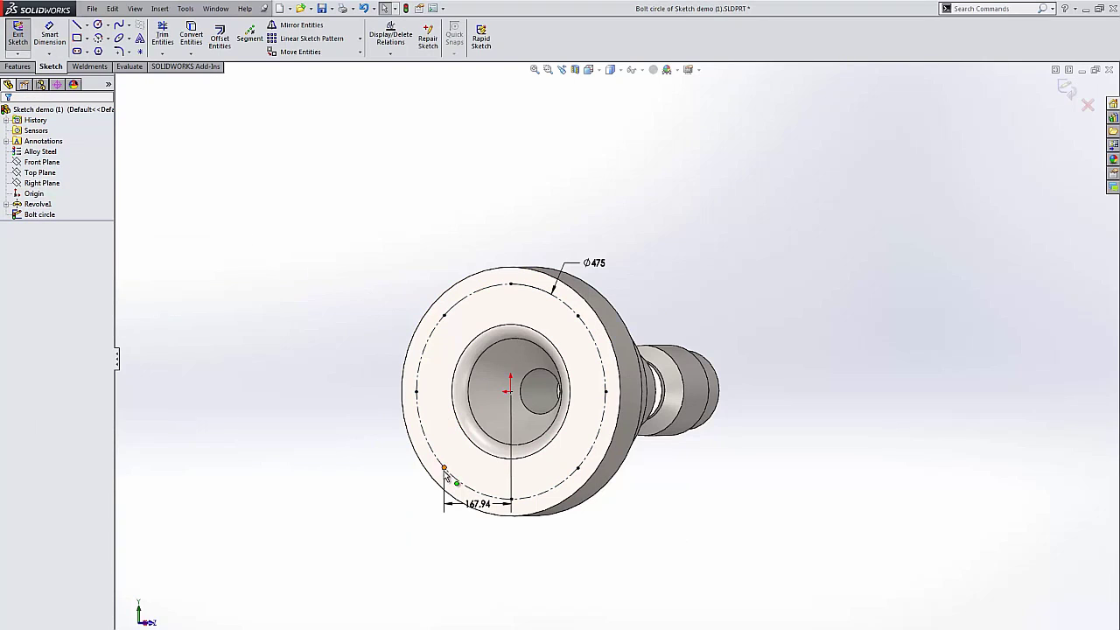
{"action": "left_click", "coordinate": [476, 505]}
{"action": "key", "text": "Delete"}
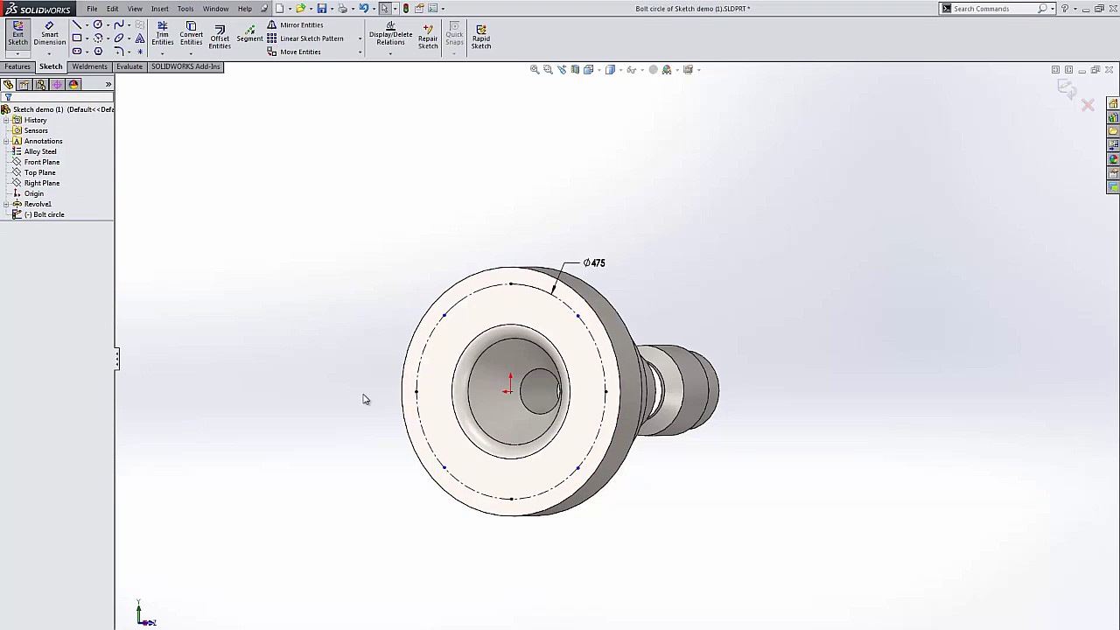
Step: Dimension a 45° angle from the bolt circle's left point, through its centre, to the upper-left point
{"action": "right_click_drag", "start_coordinate": [330, 350], "coordinate": [330, 319]}
{"action": "left_click", "coordinate": [417, 393]}
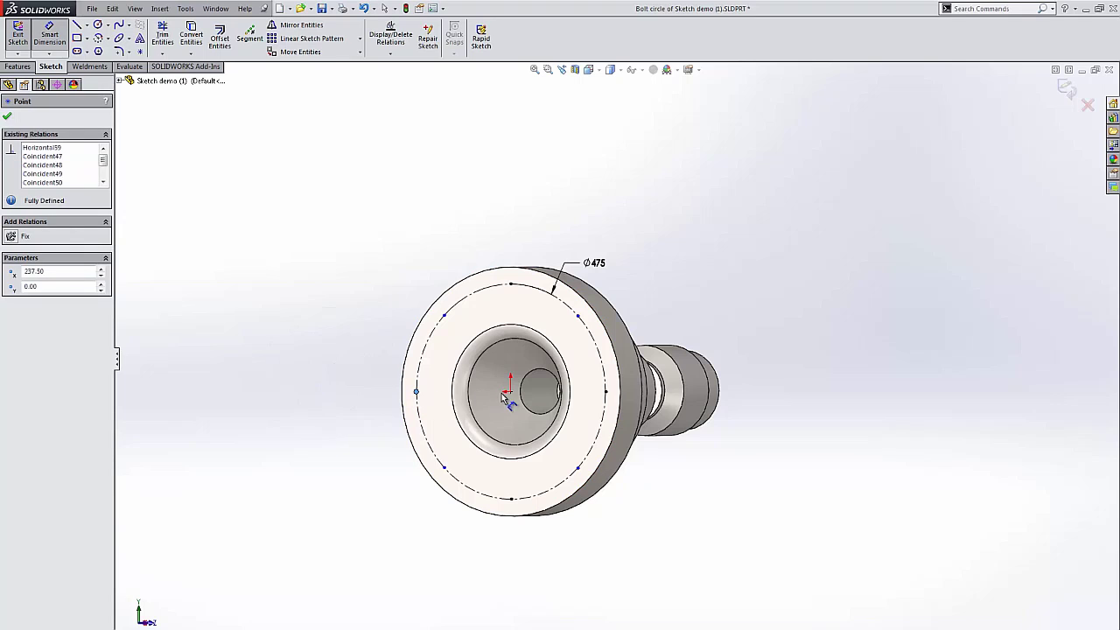
{"action": "left_click", "coordinate": [509, 390]}
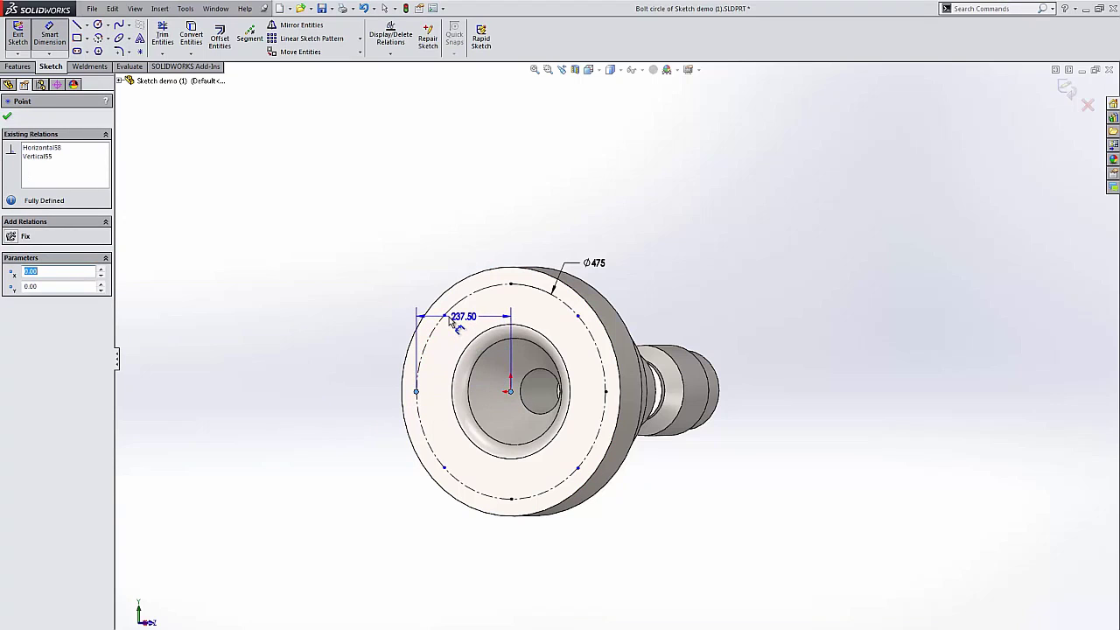
{"action": "left_click", "coordinate": [445, 316]}
{"action": "left_click", "coordinate": [352, 318]}
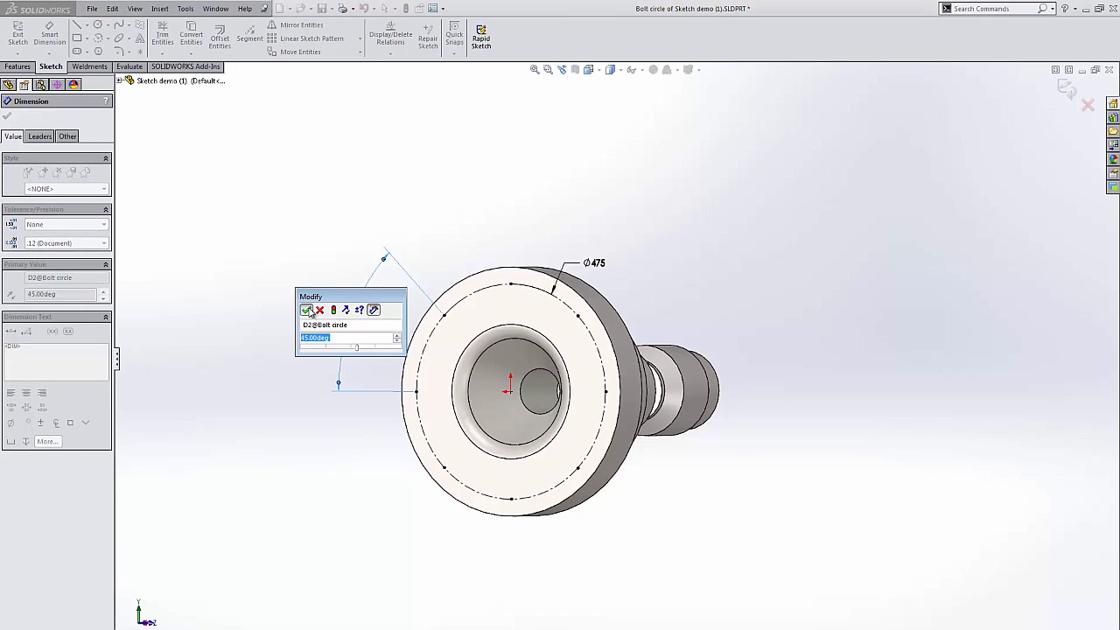
{"action": "left_click", "coordinate": [306, 310]}
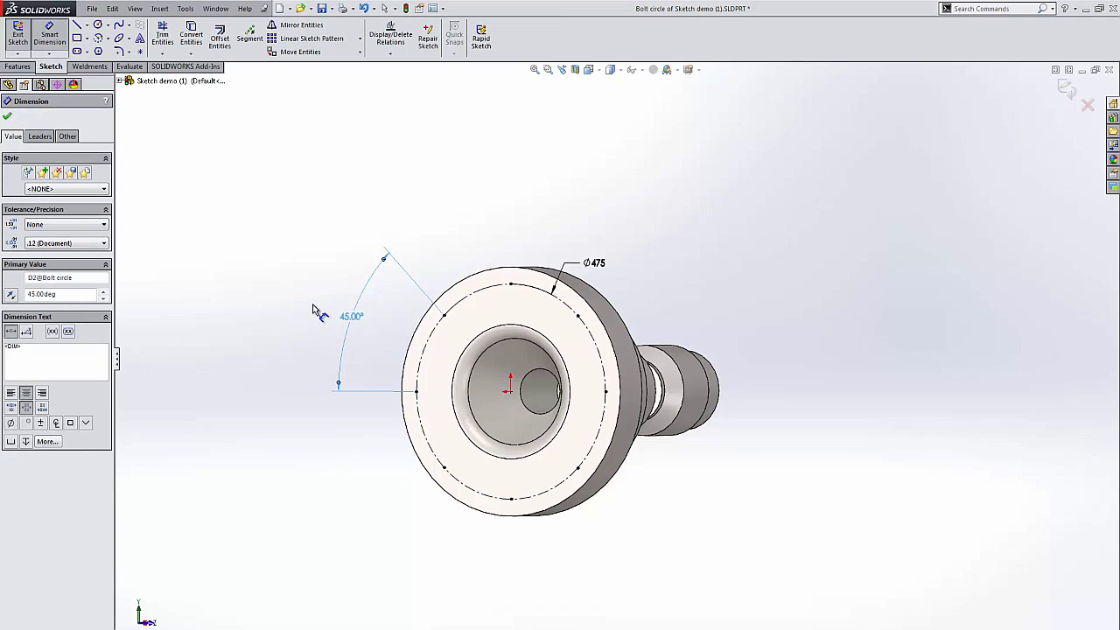
{"action": "left_click", "coordinate": [8, 117]}
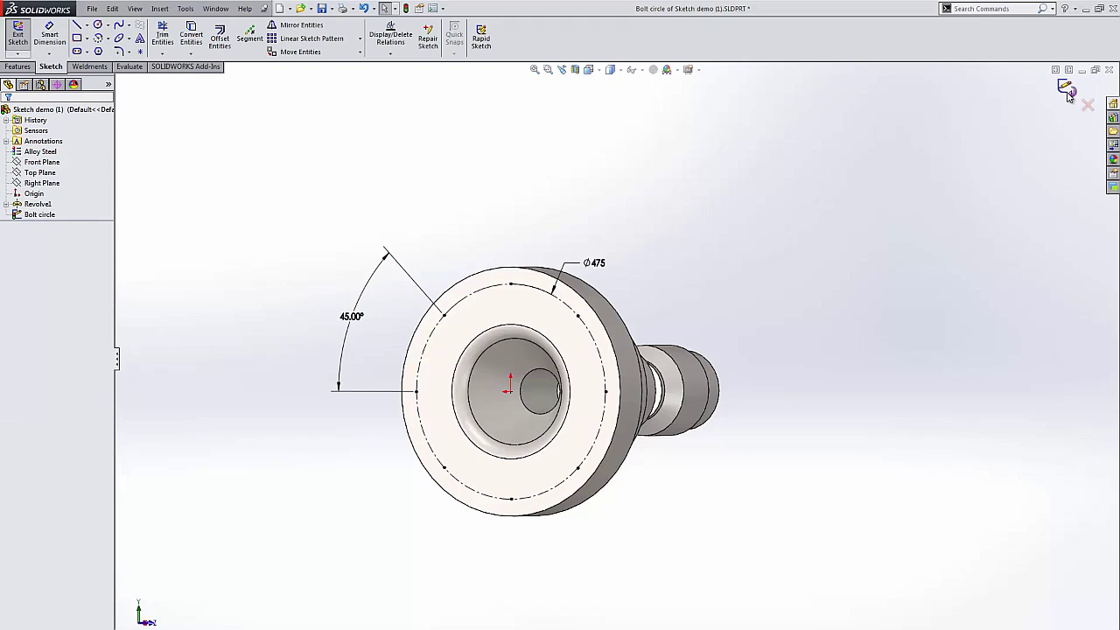